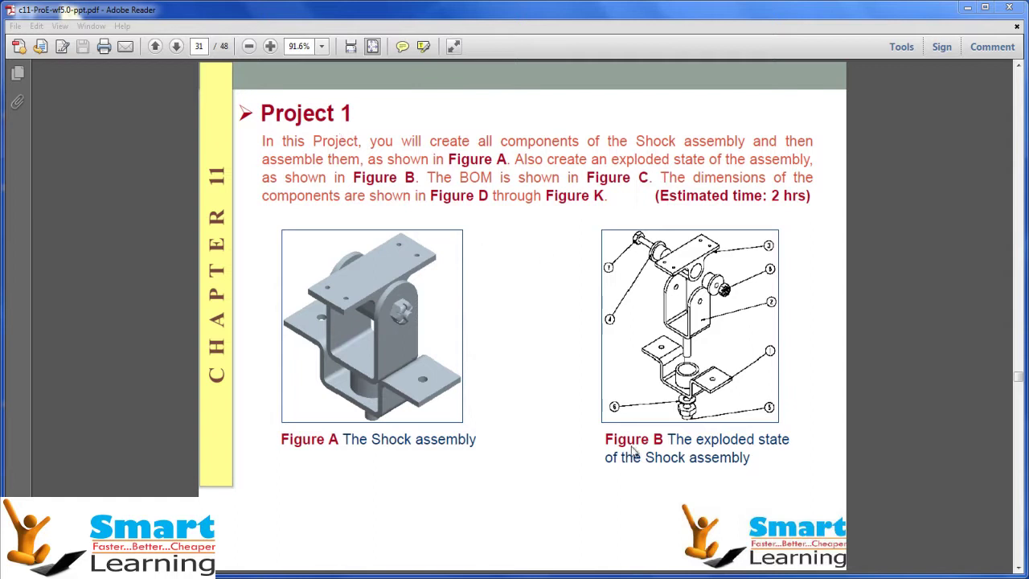
Page through the PDF from Project 1 to Project 2 and examine the Pedestal Bearing assembly, bill of materials and casting dimension figures
left_click(497, 351)
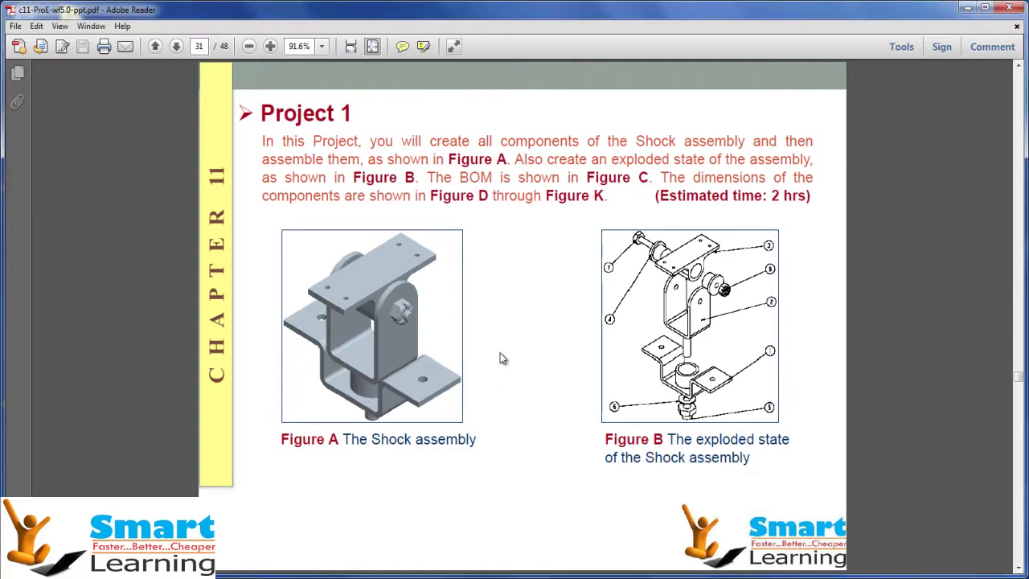
scroll(498, 352, "down", 4)
scroll(498, 354, "down", 6)
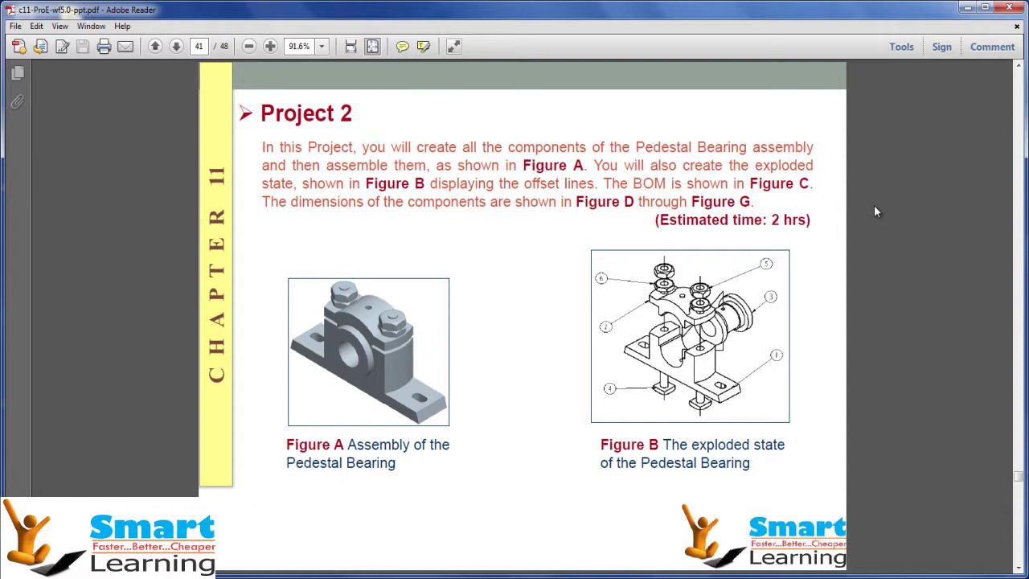
scroll(873, 205, "down", 3)
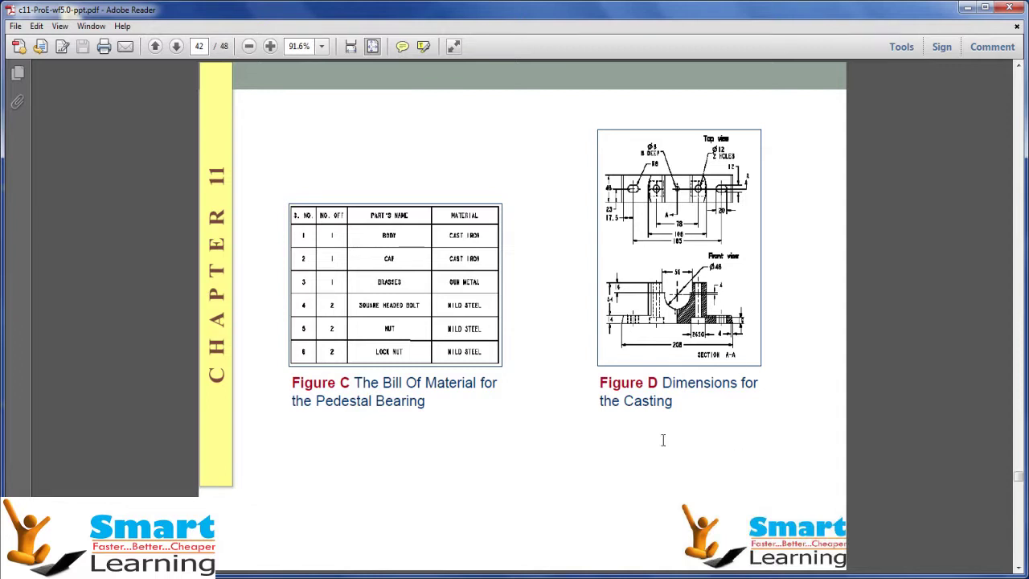
scroll(663, 442, "up", 1)
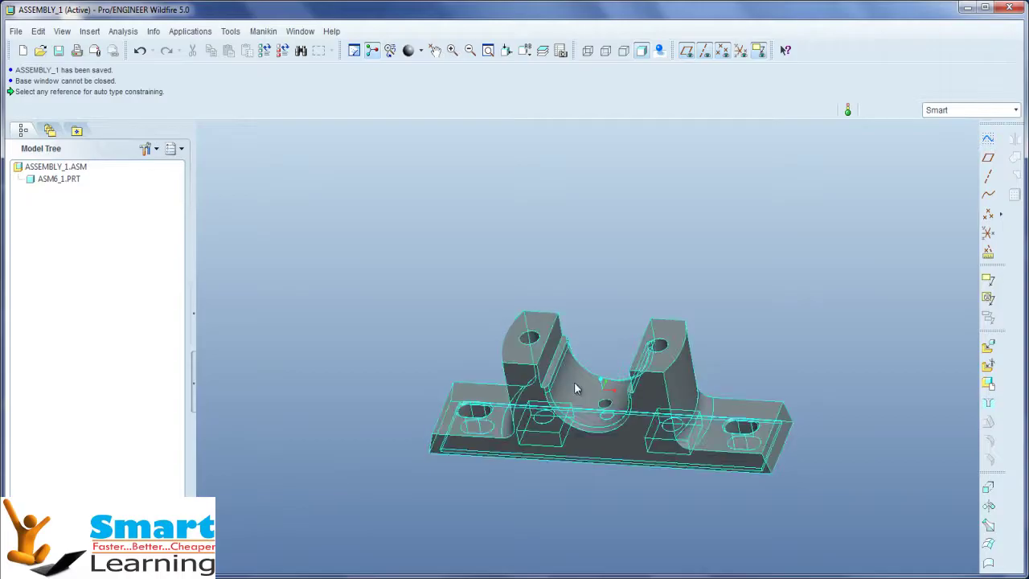
left_click(573, 384)
middle_click_drag(447, 357, 451, 387)
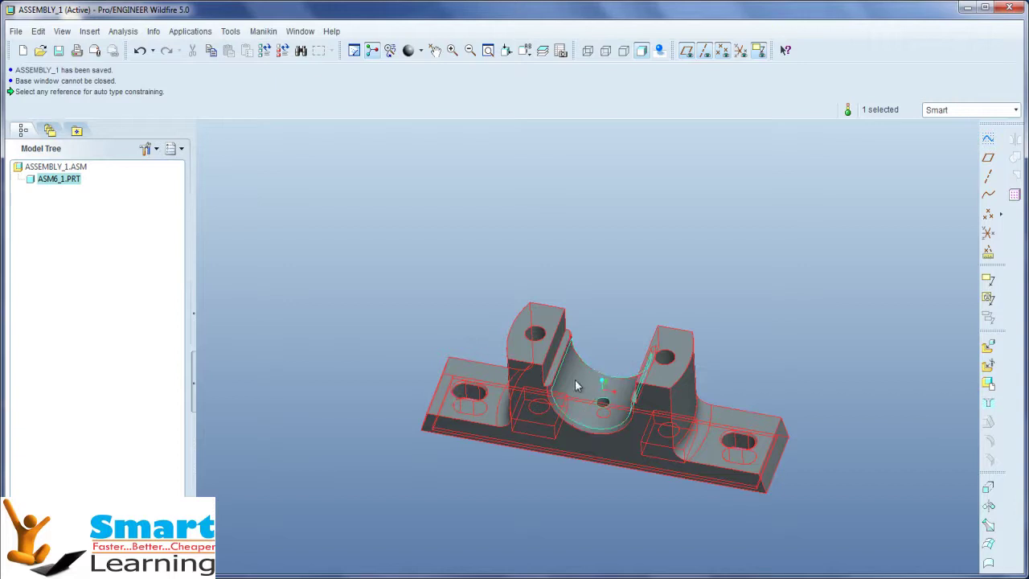
key("Delete")
key("Return")
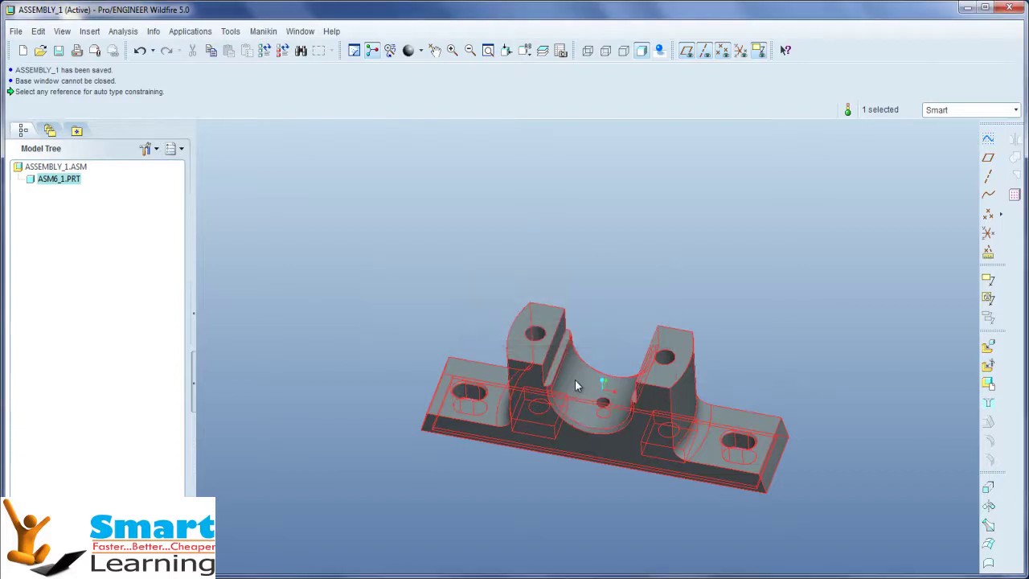
left_click(699, 303)
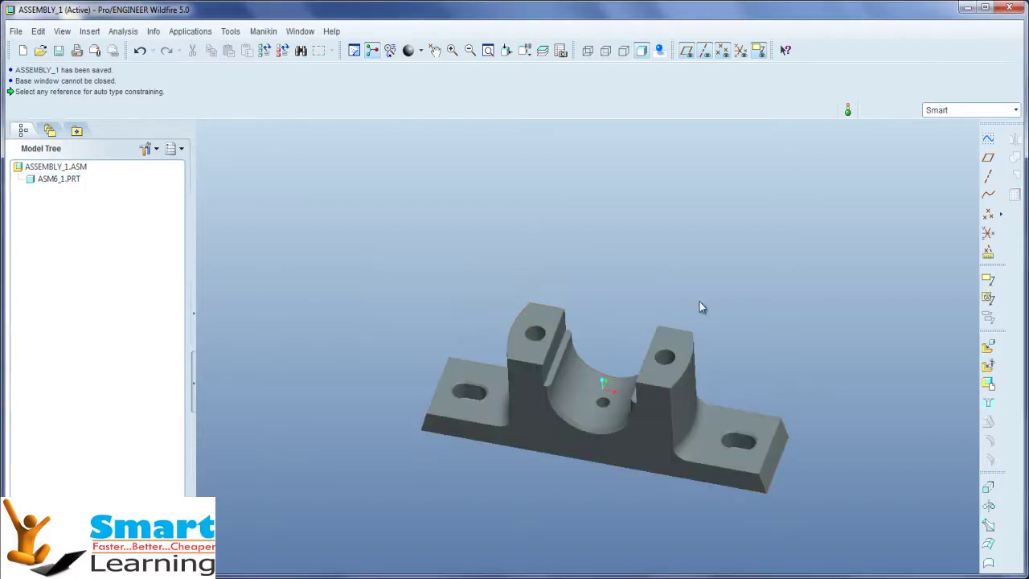
Delete the casting component ASM6_1.PRT from the ASSEMBLY_1 assembly and accept the deletion
left_click(677, 387)
key("Delete")
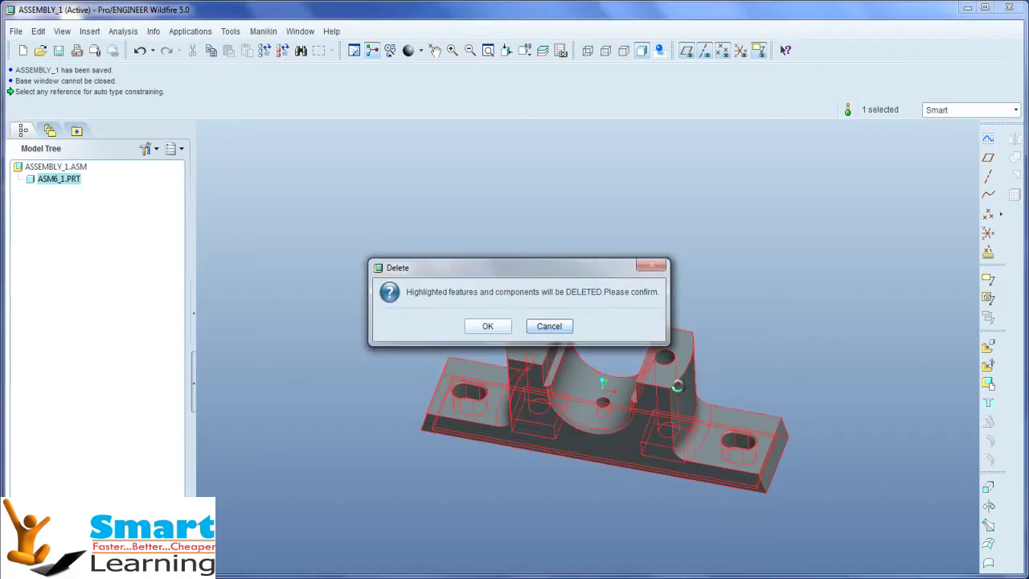
key("Return")
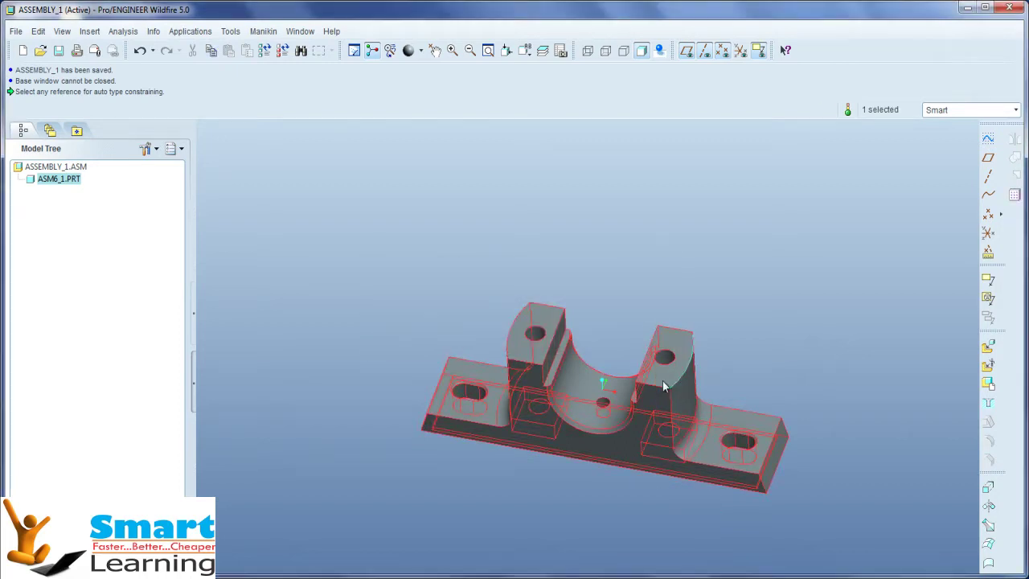
key("Delete")
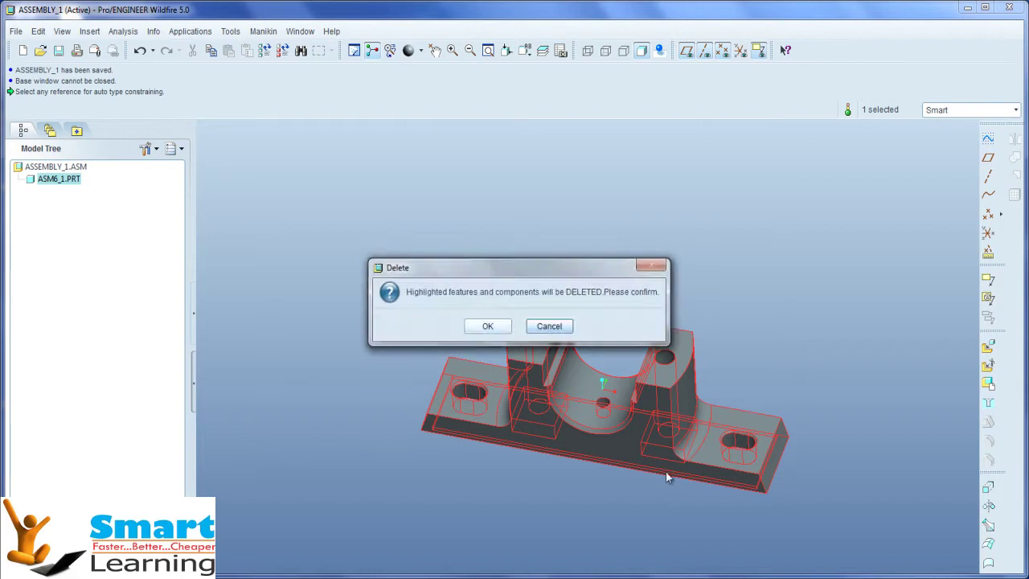
left_click(489, 325)
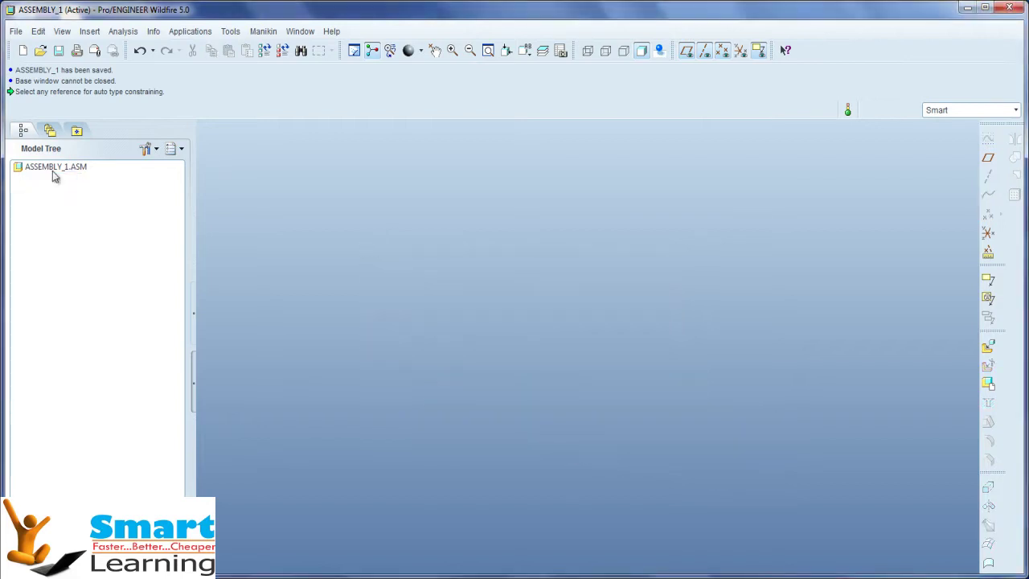
Turn on the display of coordinate systems
left_click(52, 169)
left_click(363, 221)
left_click(738, 50)
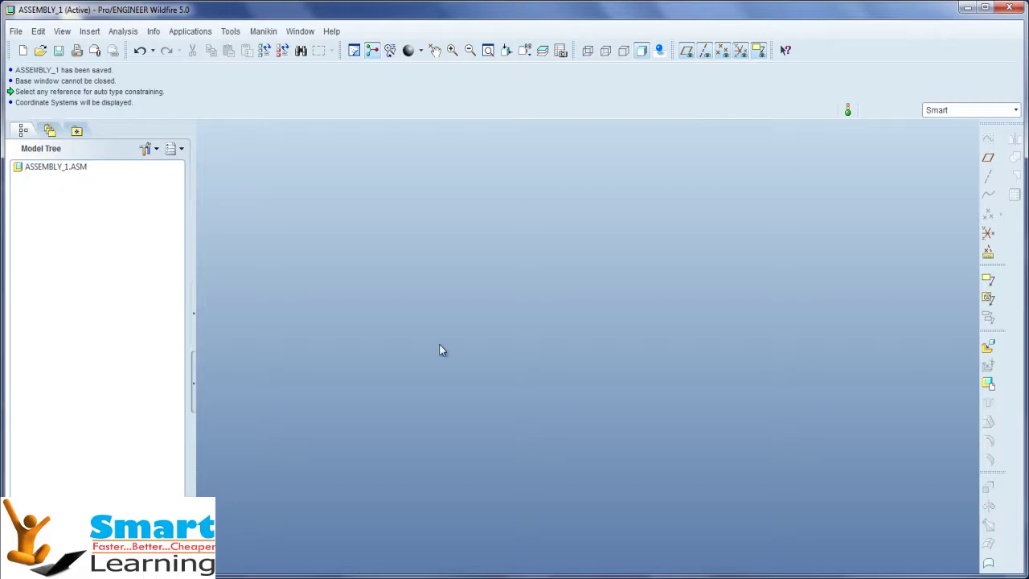
Create a new design assembly named PBA using the default template
left_click(24, 51)
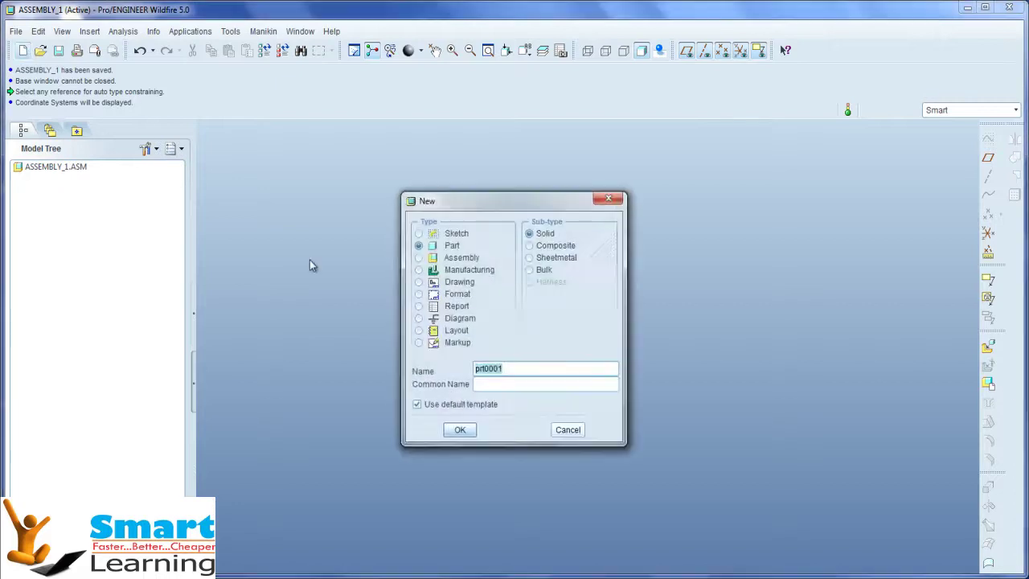
left_click(450, 259)
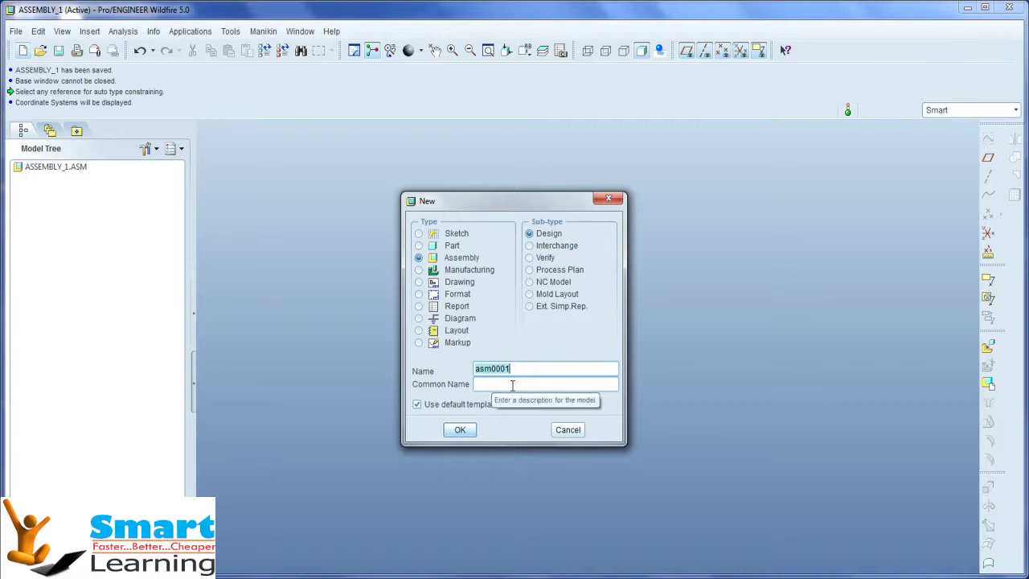
type("PBA")
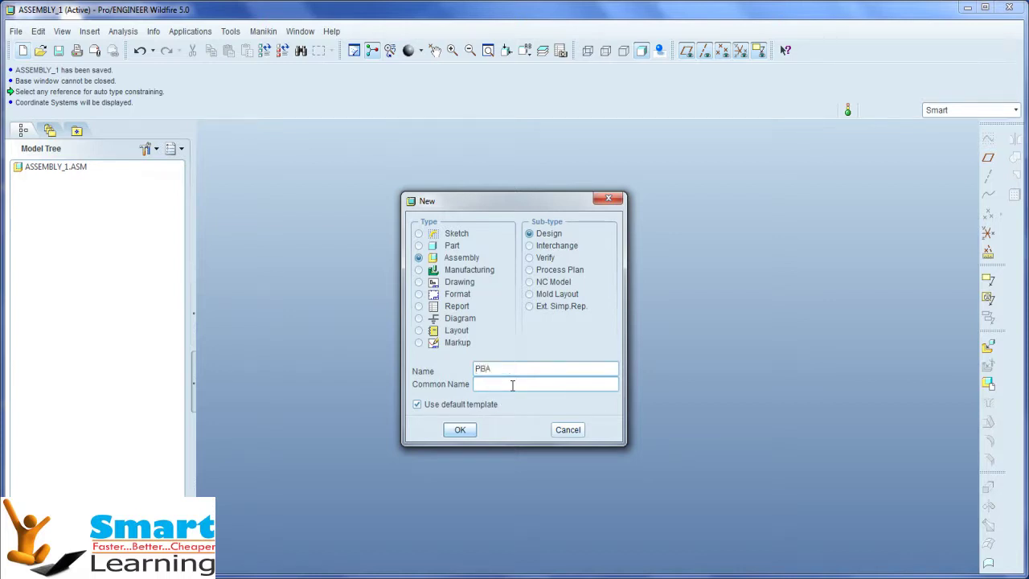
left_click(470, 432)
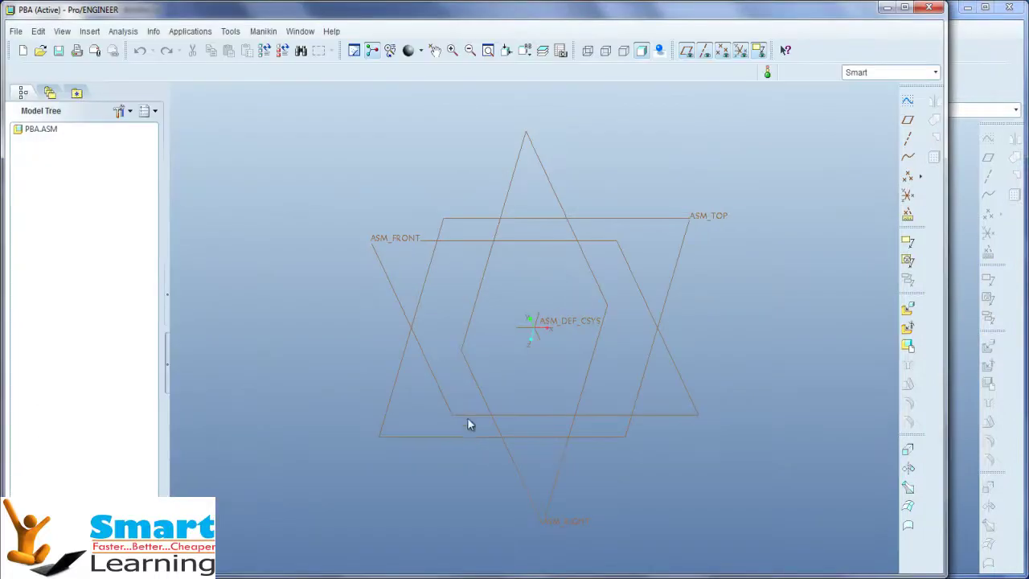
Bring the casting part asm6_1.prt into the PBA assembly as the first component
left_click(908, 311)
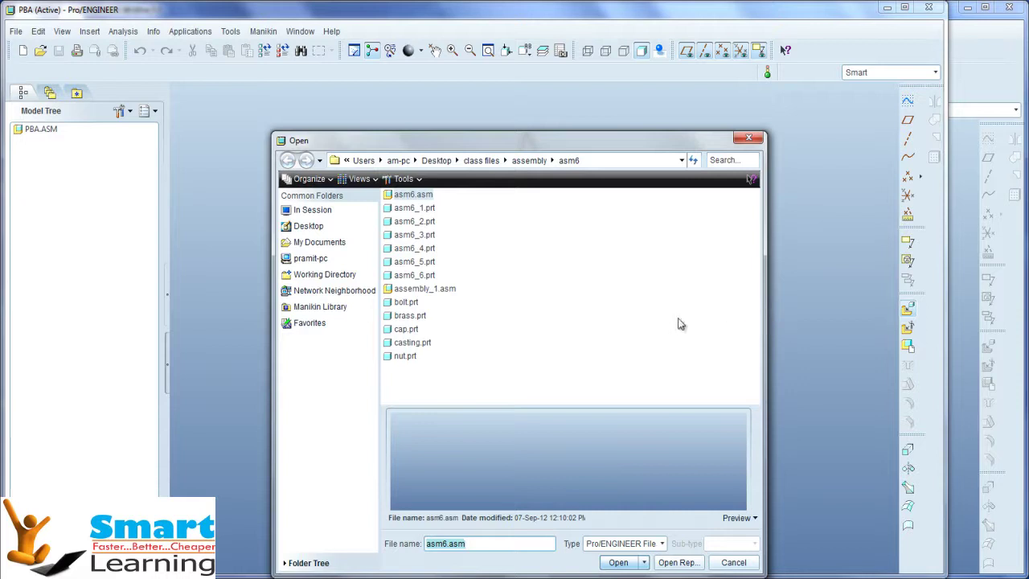
left_click(421, 208)
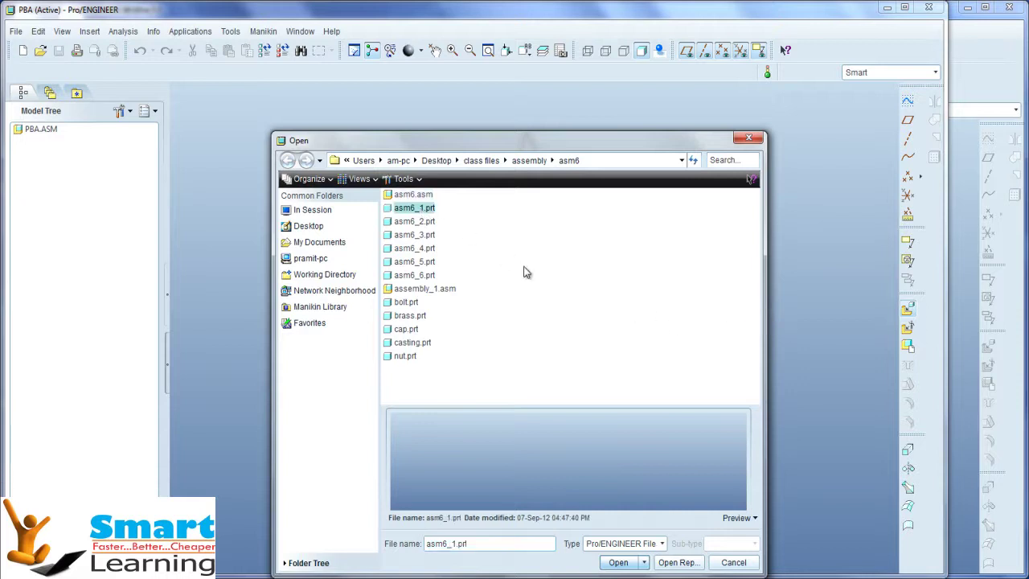
left_click(617, 562)
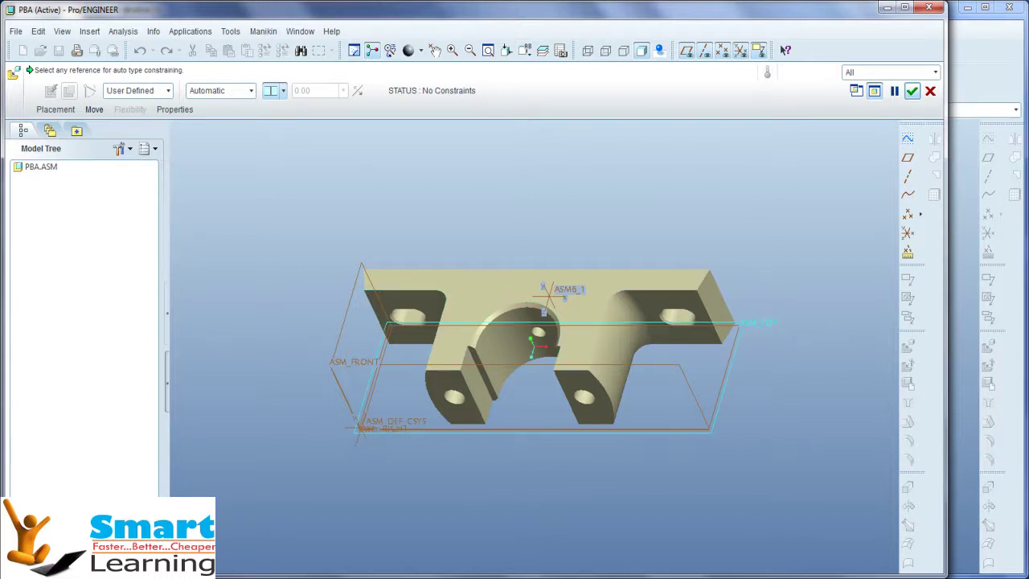
Mate the casting's bottom face with the ASM_TOP datum plane
middle_click_drag(743, 285, 632, 310)
scroll(680, 346, "up", 3)
left_click(675, 356)
scroll(625, 314, "down", 3)
scroll(712, 403, "down", 1)
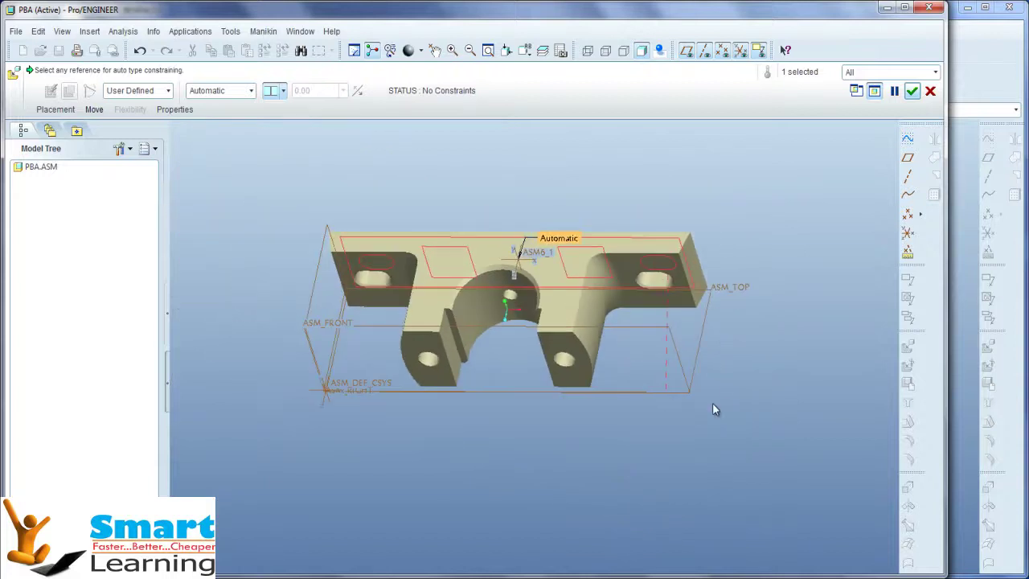
left_click(698, 350)
Align the casting's large front face with the ASM_FRONT datum plane
middle_click_drag(473, 424, 509, 411)
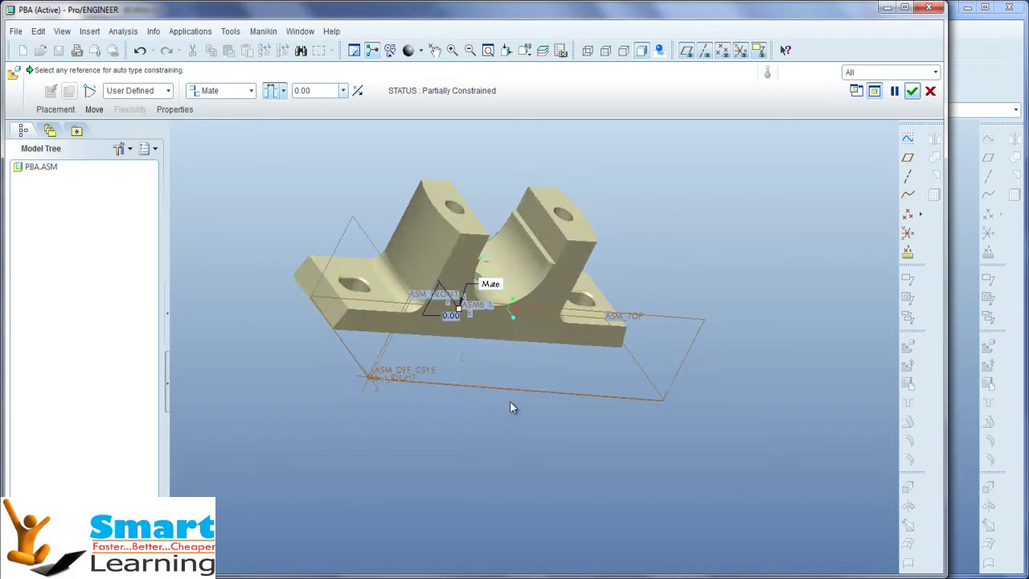
scroll(432, 335, "up", 3)
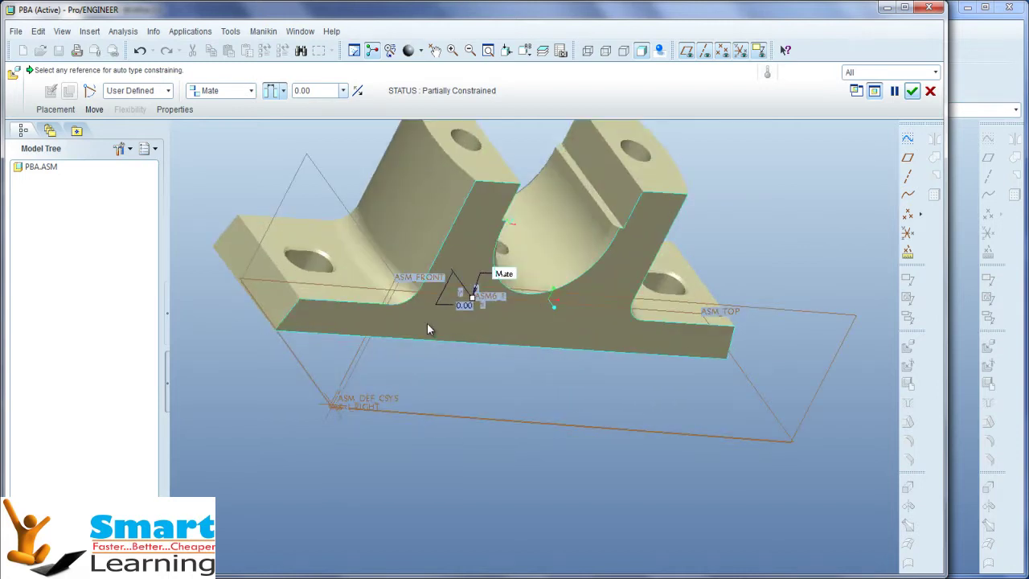
left_click(427, 322)
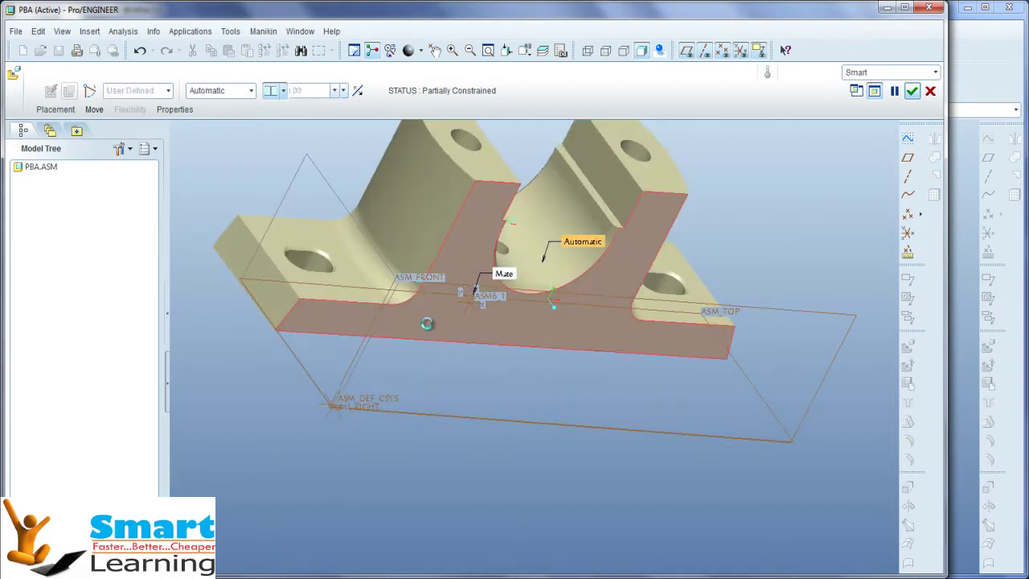
left_click(793, 314)
Align the inner side face of one casting post with ASM_RIGHT at offset 0 and finish the component placement
middle_click_drag(608, 478, 546, 464)
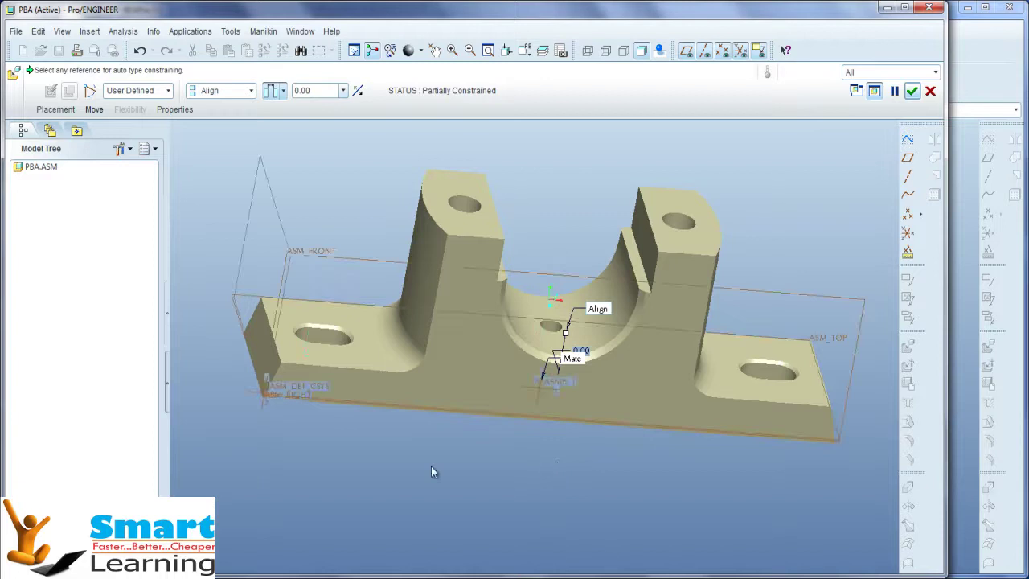
left_click(290, 223)
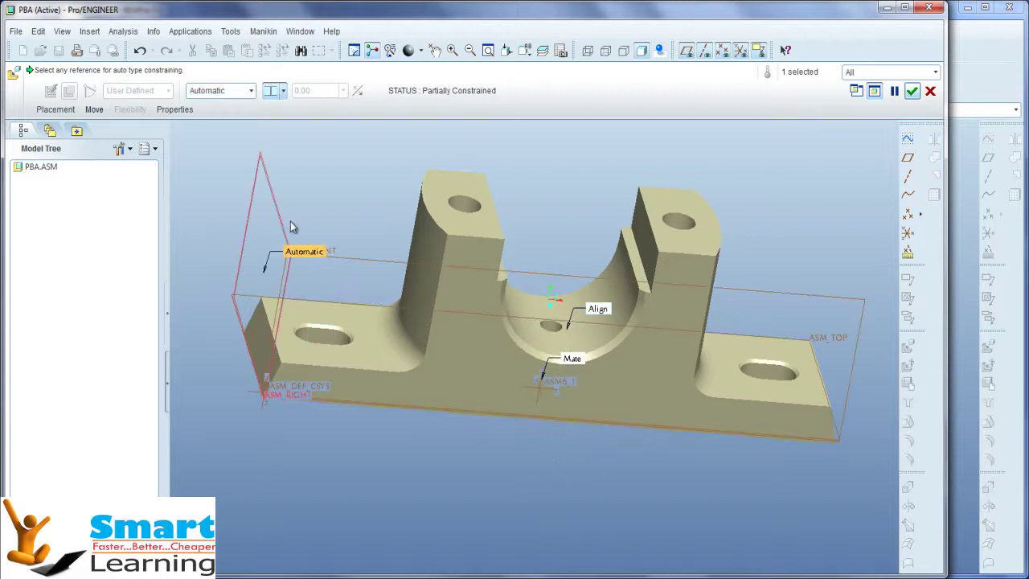
middle_click_drag(514, 236, 467, 241)
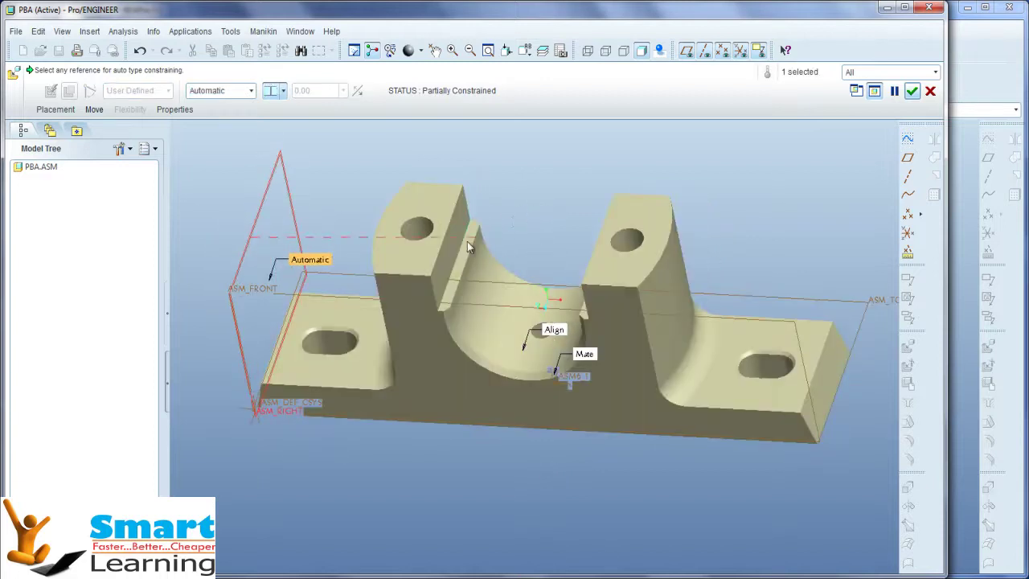
left_click(452, 244)
double_click(310, 91)
type("0")
key("Return")
scroll(935, 327, "down", 1)
scroll(642, 306, "up", 3)
middle_click_drag(641, 306, 642, 353)
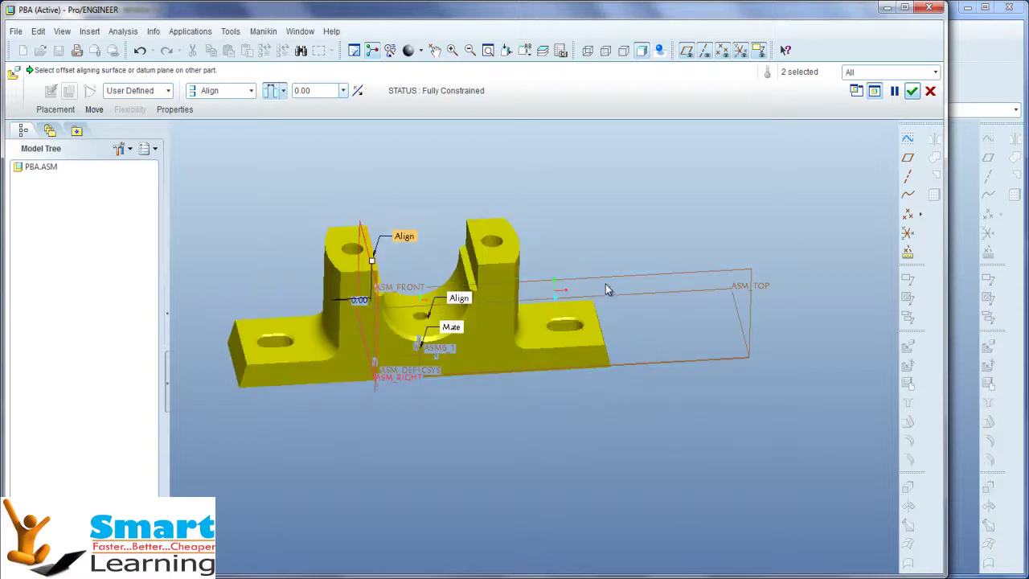
middle_click(596, 243)
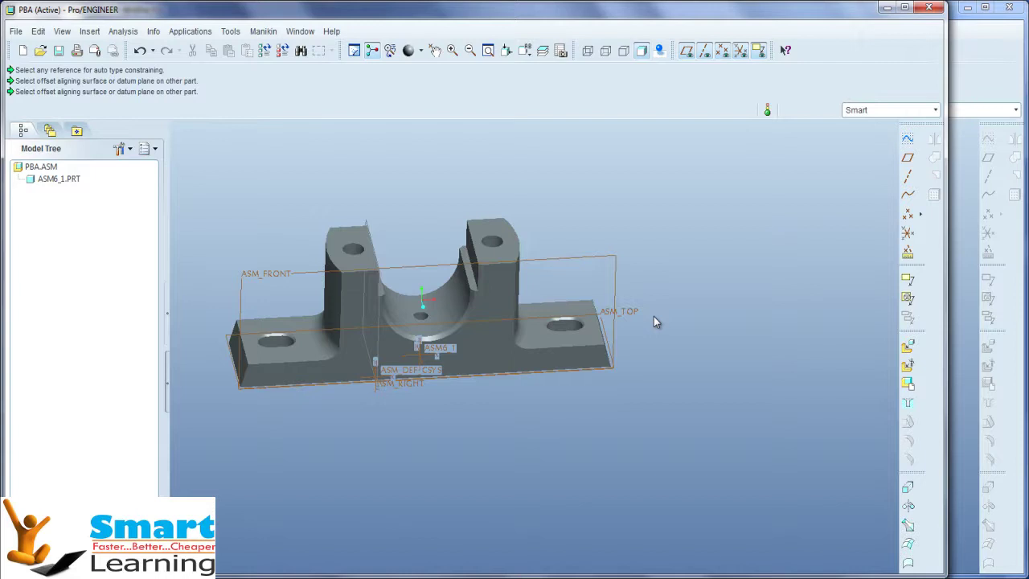
Bring the flanged bearing bush asm6_2.prt into the assembly as the second component
middle_click_drag(654, 322, 651, 322)
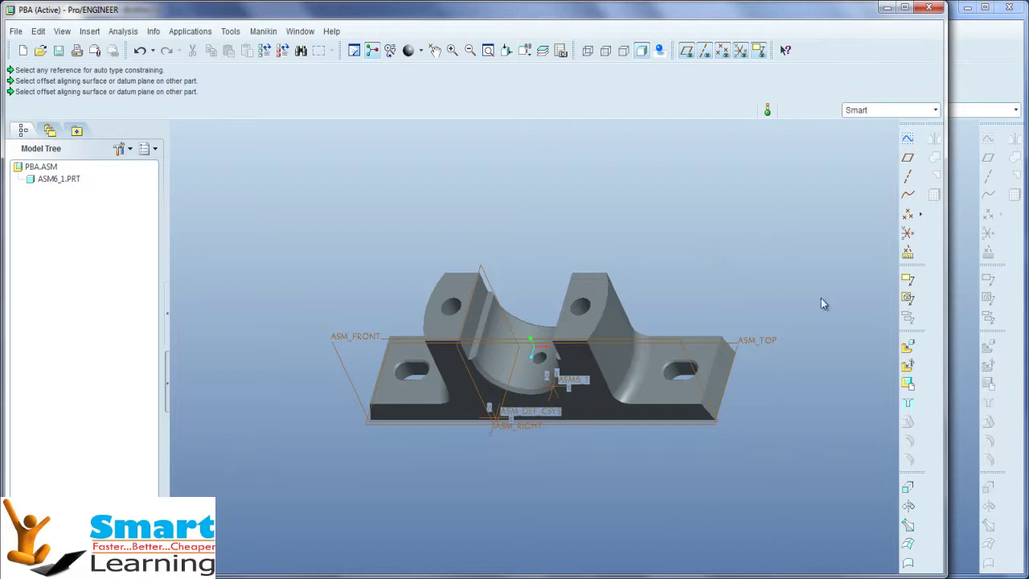
left_click(907, 347)
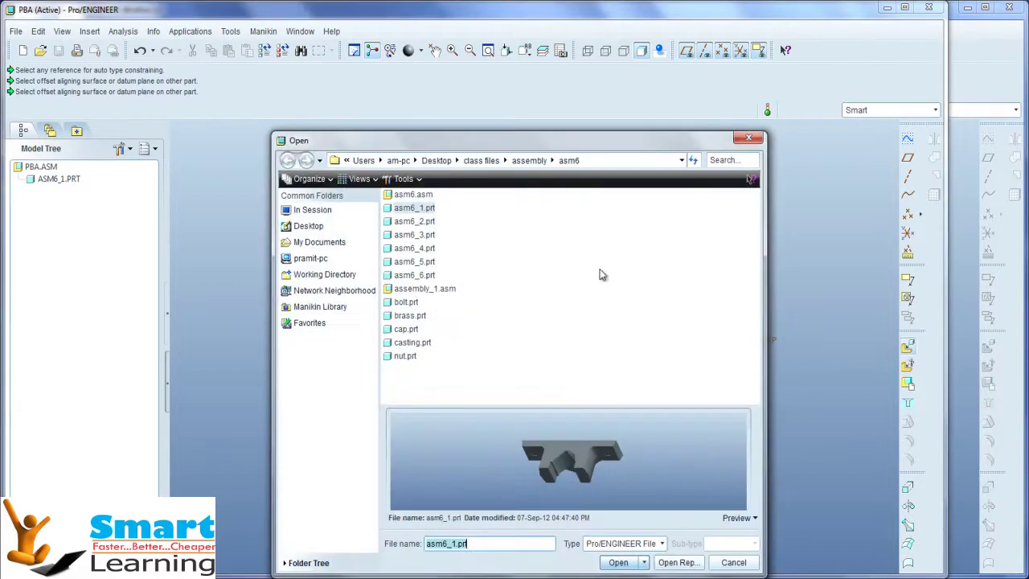
left_click(428, 225)
left_click(618, 562)
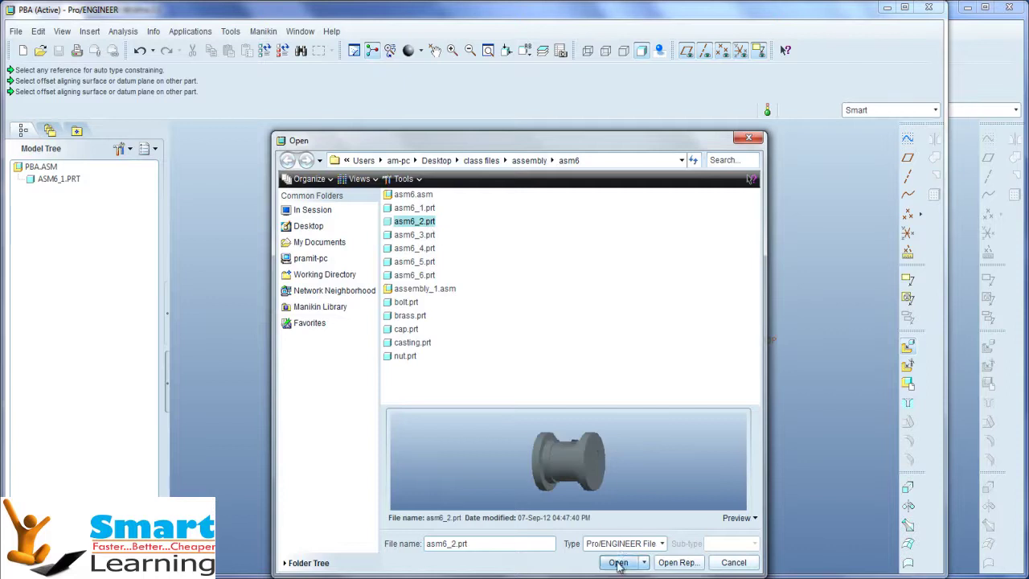
Constrain the bush's small cylindrical peg into the small hole in the casting's bore with an Insert constraint
scroll(727, 386, "down", 5)
middle_click_drag(734, 350, 698, 376)
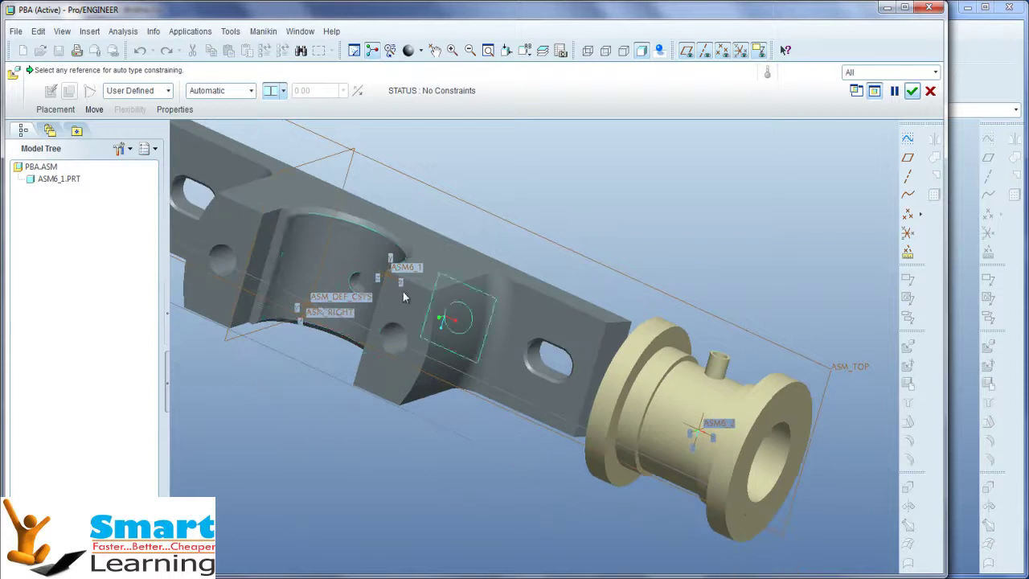
scroll(742, 363, "down", 3)
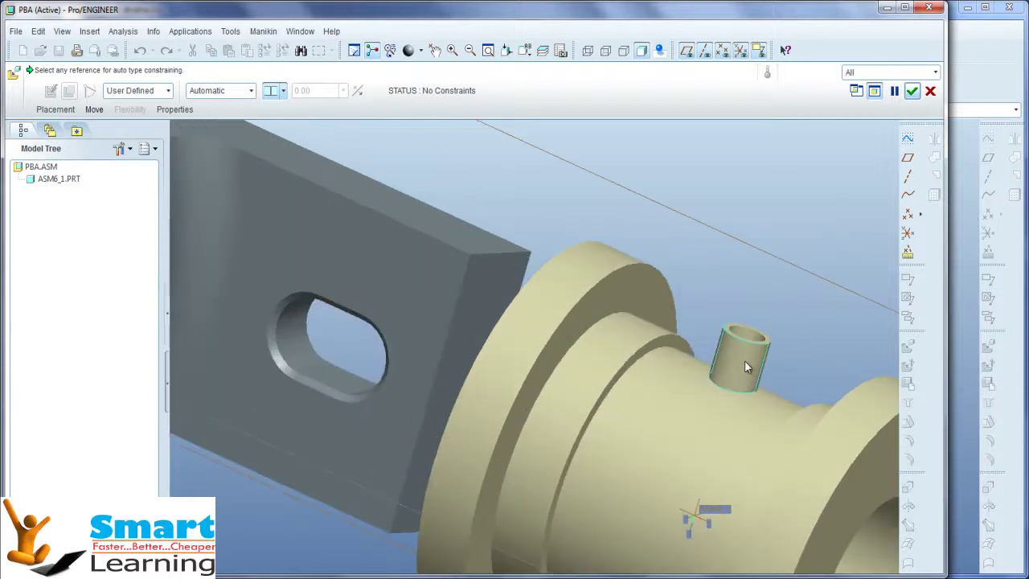
left_click(744, 360)
scroll(322, 315, "up", 8)
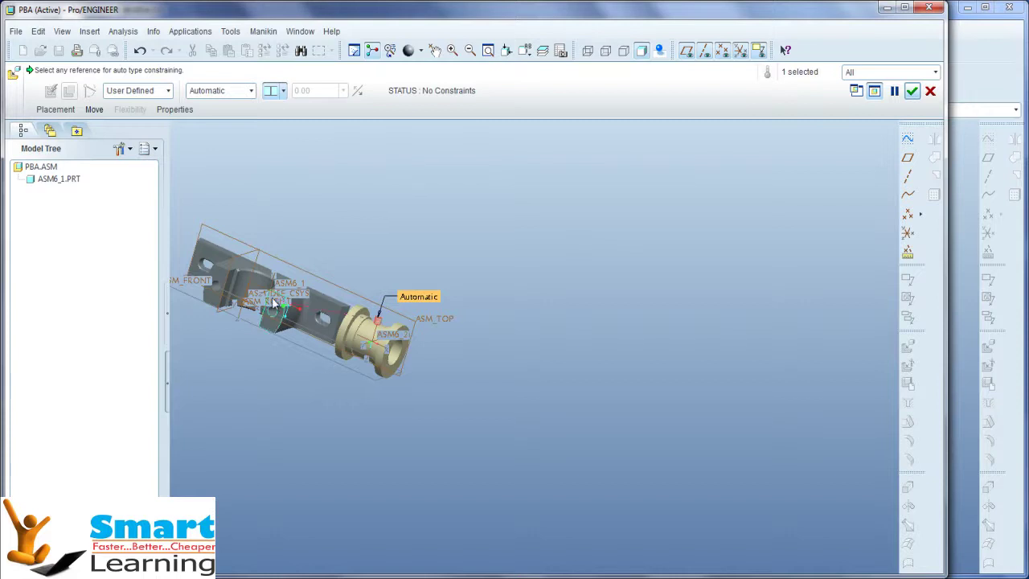
scroll(259, 292, "down", 6)
scroll(262, 293, "down", 3)
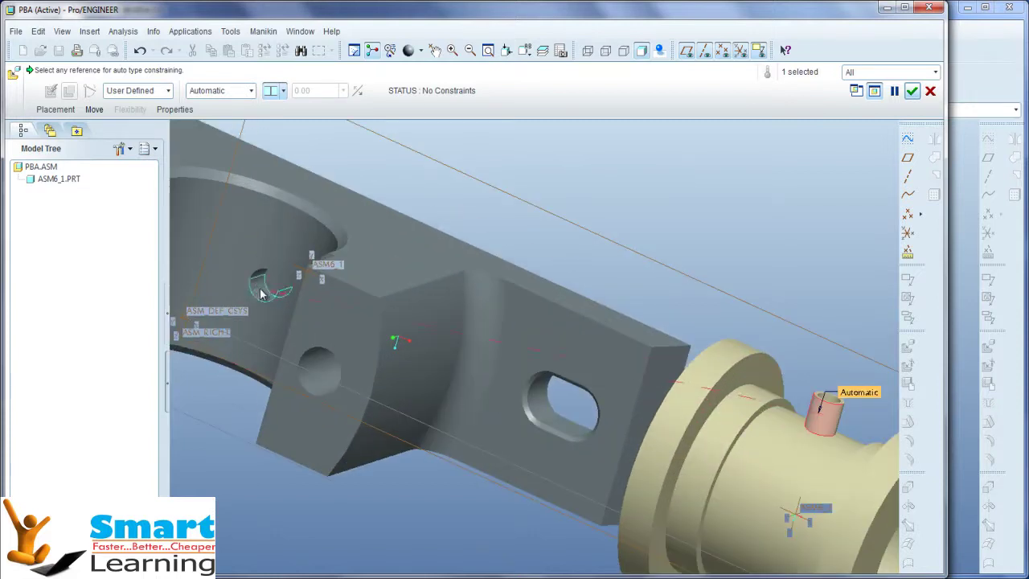
left_click(261, 293)
middle_click_drag(454, 278, 572, 183)
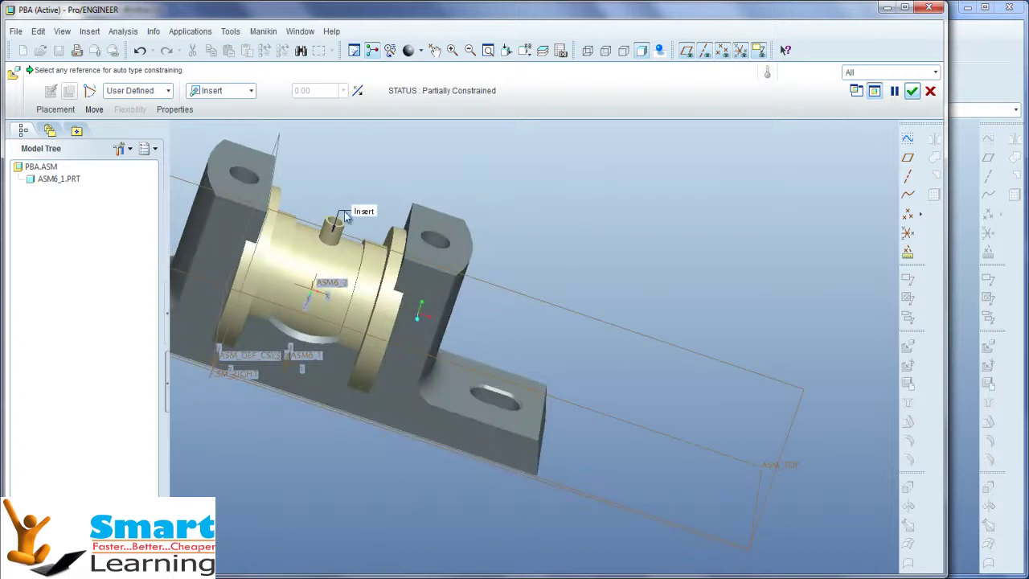
Flip the peg's Insert constraint so the bush's peg points down into the casting hole
middle_click_drag(349, 217, 363, 142)
left_click(359, 91)
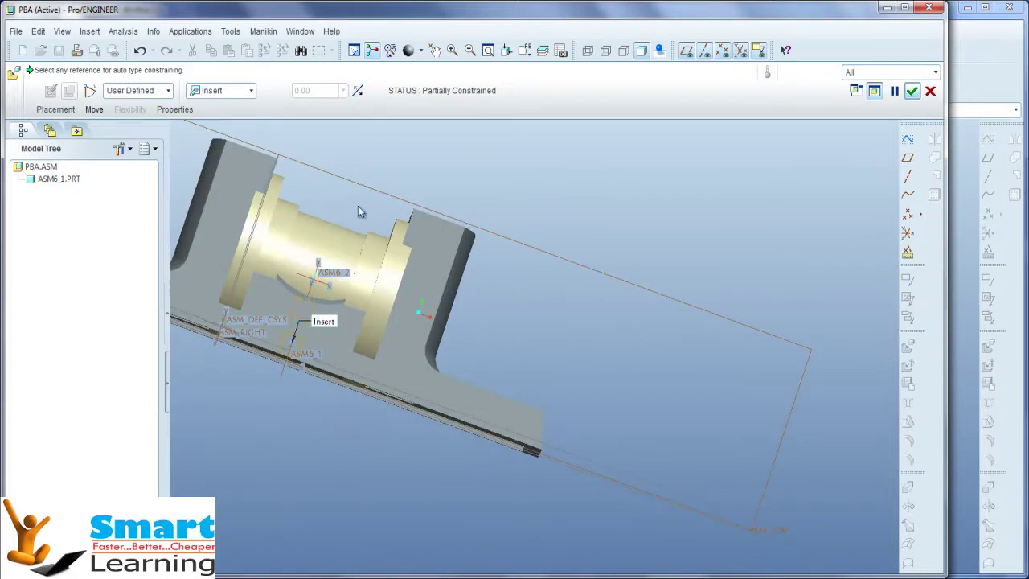
scroll(359, 209, "down", 3)
middle_click_drag(342, 211, 322, 217)
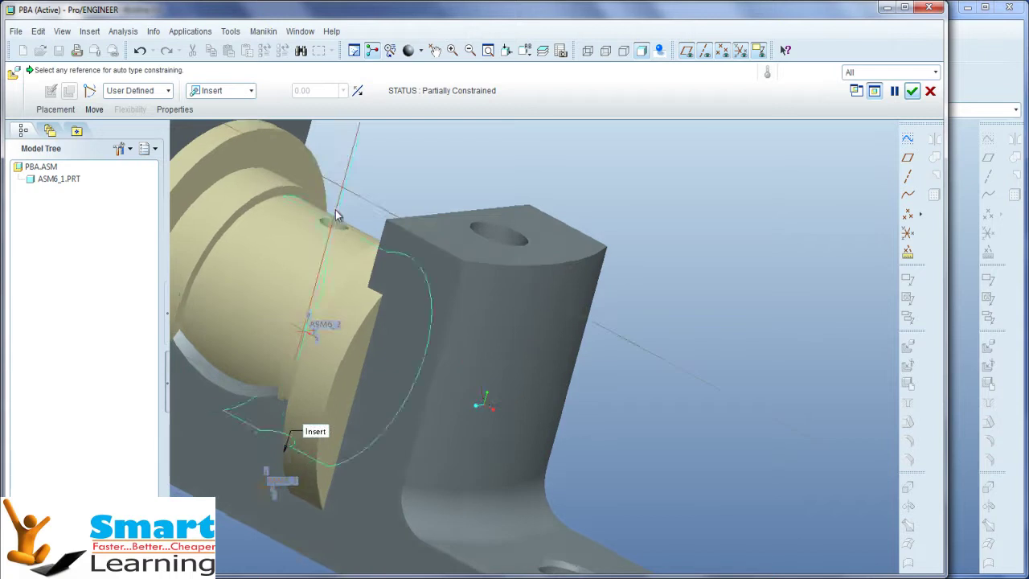
Lift the bush clear of the casting and add a new Insert constraint between its central cylindrical surface and the casting's bore
left_click(55, 109)
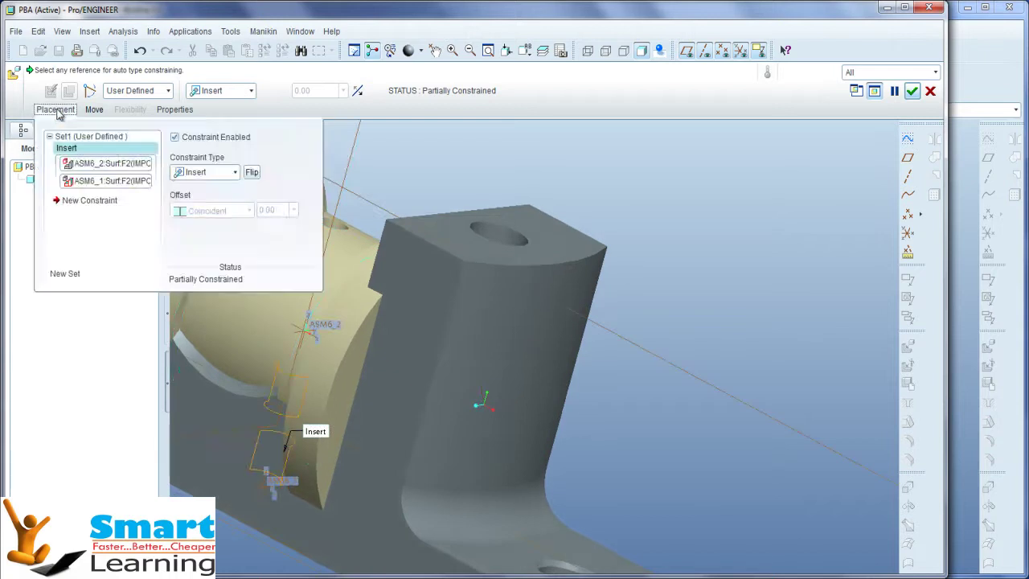
left_click(81, 201)
scroll(728, 294, "up", 3)
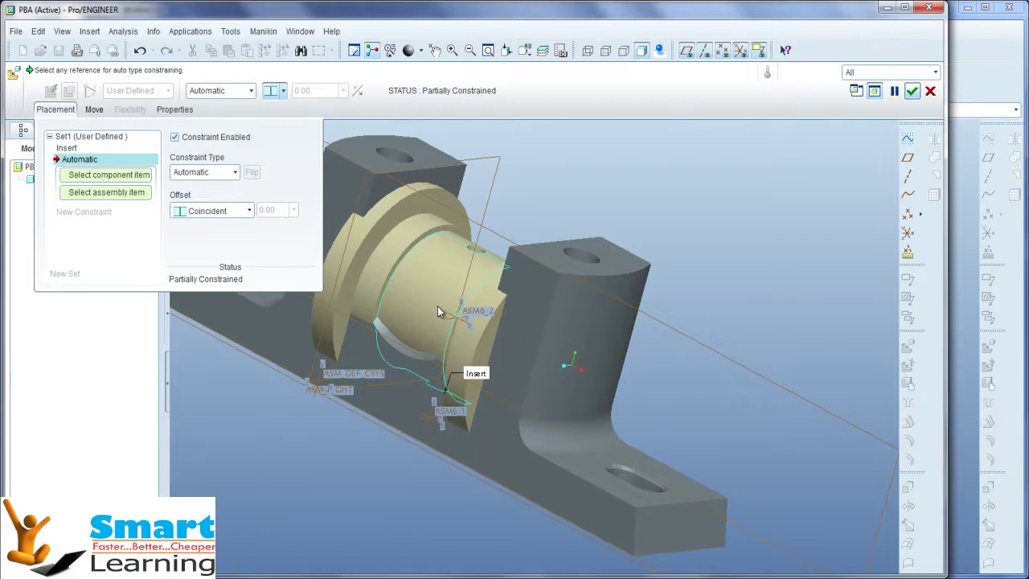
left_click_drag(436, 312, 452, 194, "ctrl+alt")
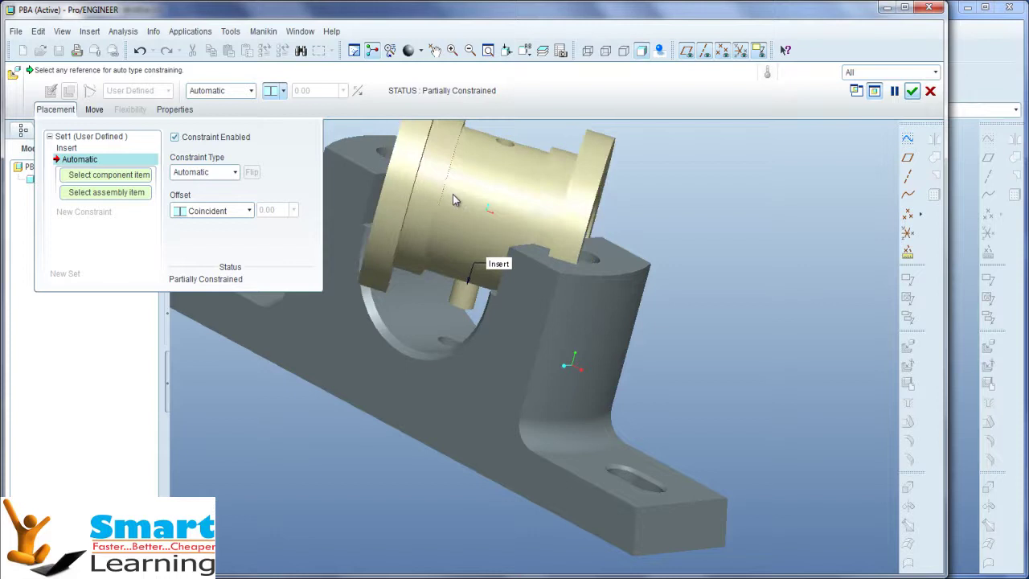
left_click(442, 249)
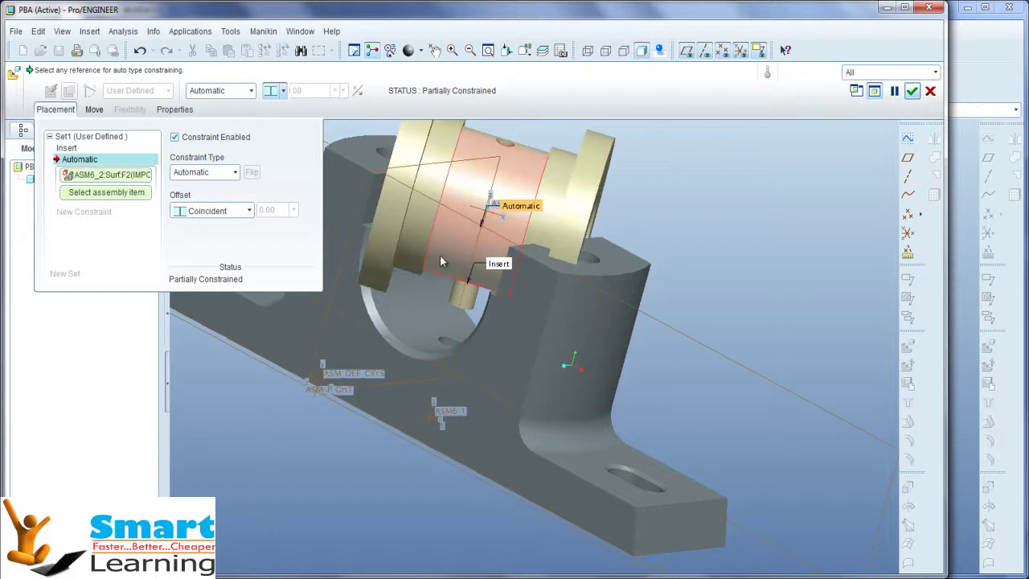
left_click(413, 325)
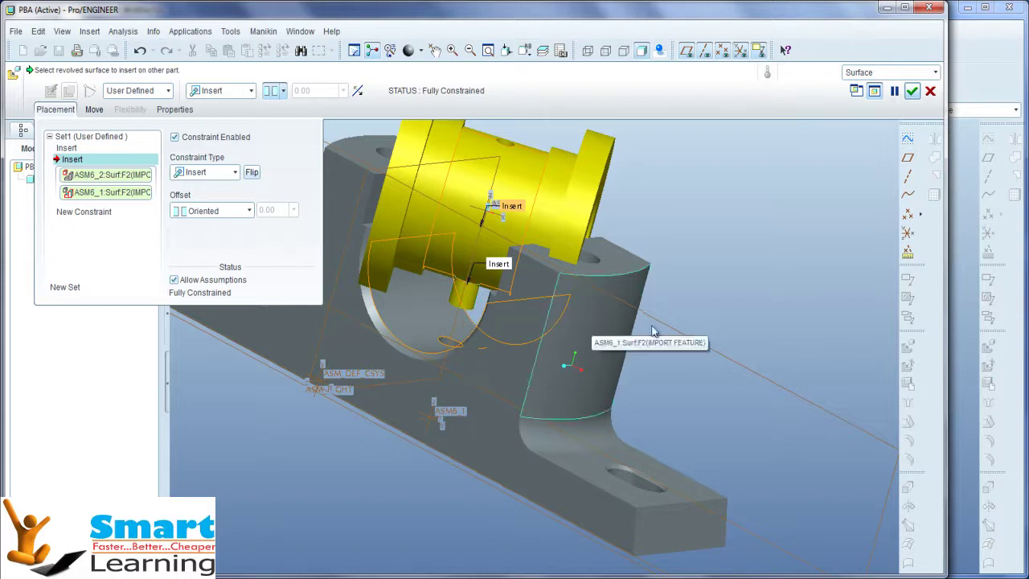
Turn the bush about its constrained axis and finish its component placement
middle_click_drag(693, 285, 703, 308)
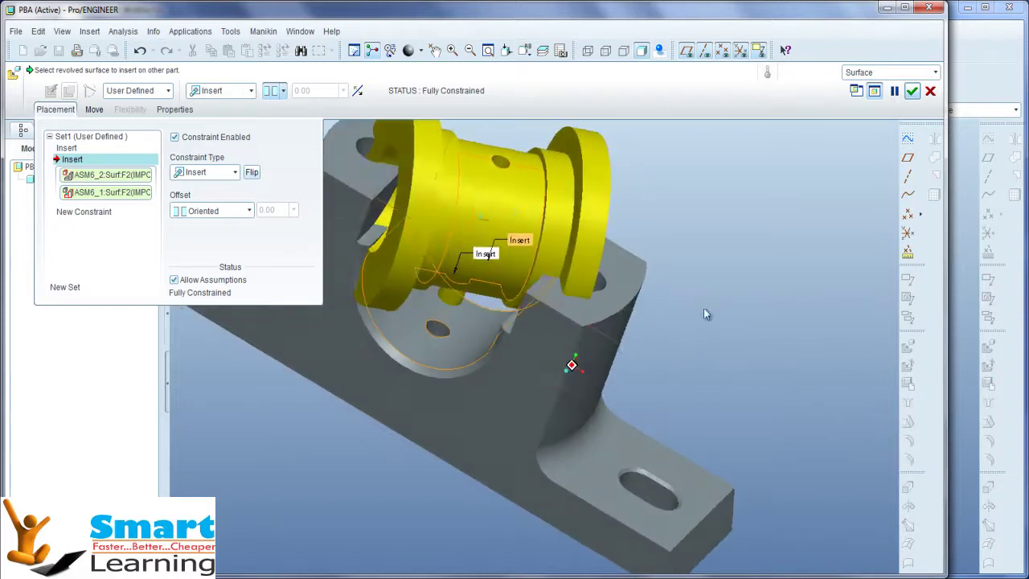
scroll(427, 243, "down", 1)
scroll(427, 244, "up", 1)
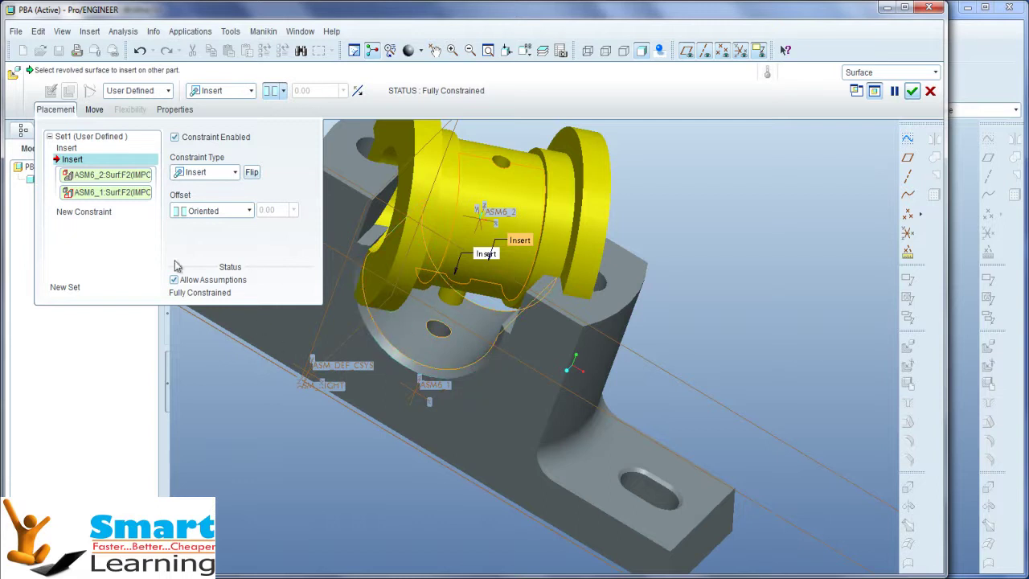
middle_click_drag(650, 289, 678, 300, "ctrl+alt")
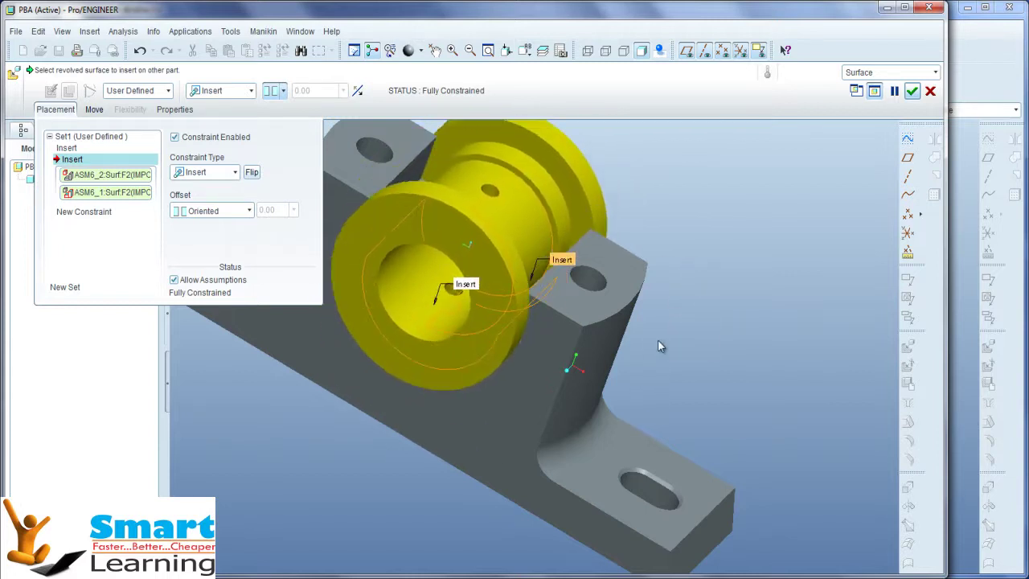
middle_click(691, 311)
Bring the bearing cap asm6_3.prt into the assembly as the third component
scroll(649, 376, "up", 2)
mouse_move(649, 378)
middle_mouse_down()
mouse_move(648, 275)
mouse_move(646, 324)
mouse_move(680, 362)
mouse_move(660, 401)
mouse_move(636, 351)
mouse_move(667, 370)
middle_mouse_up()
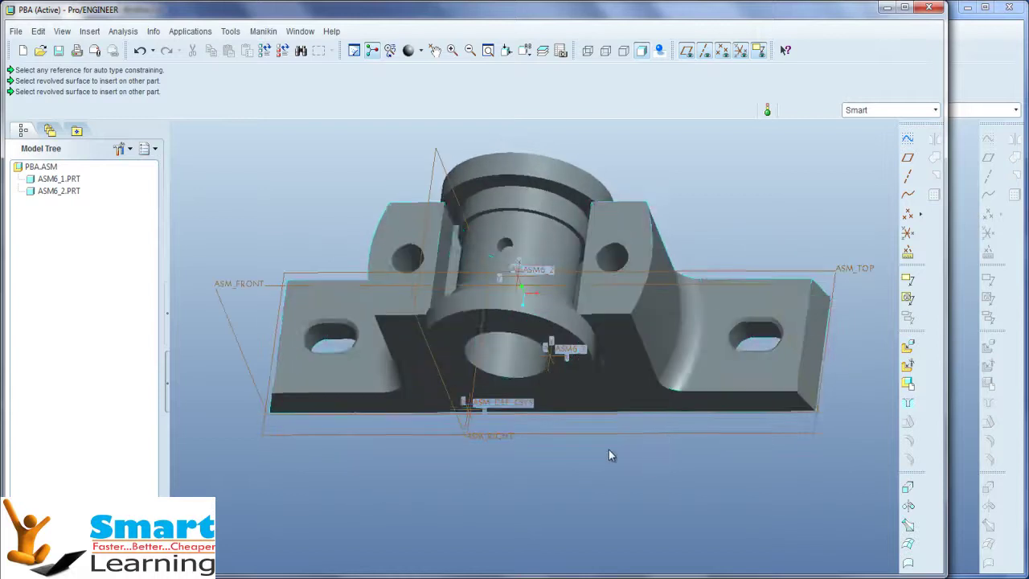
scroll(596, 446, "down", 1)
middle_click_drag(583, 441, 613, 322)
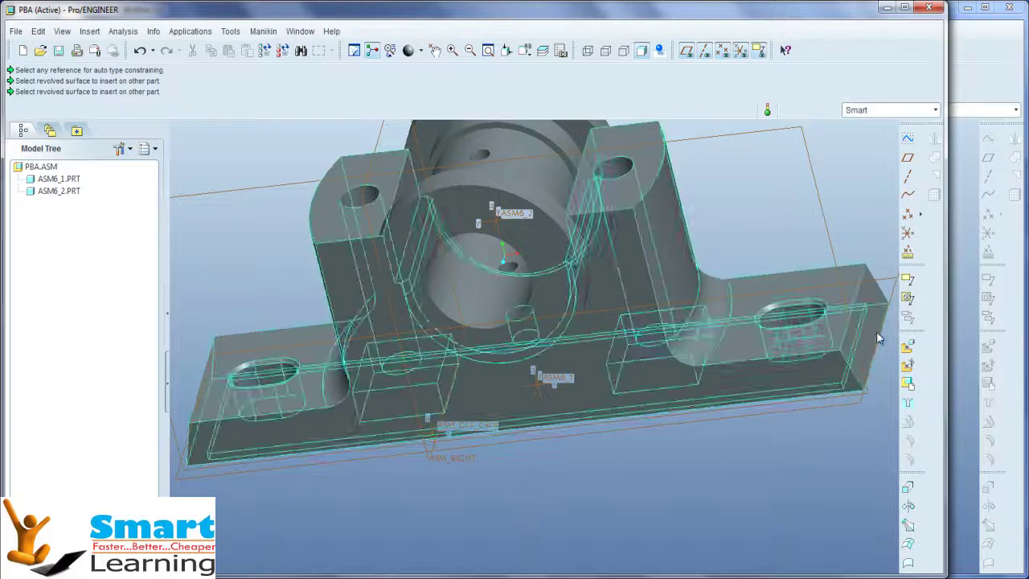
left_click(907, 346)
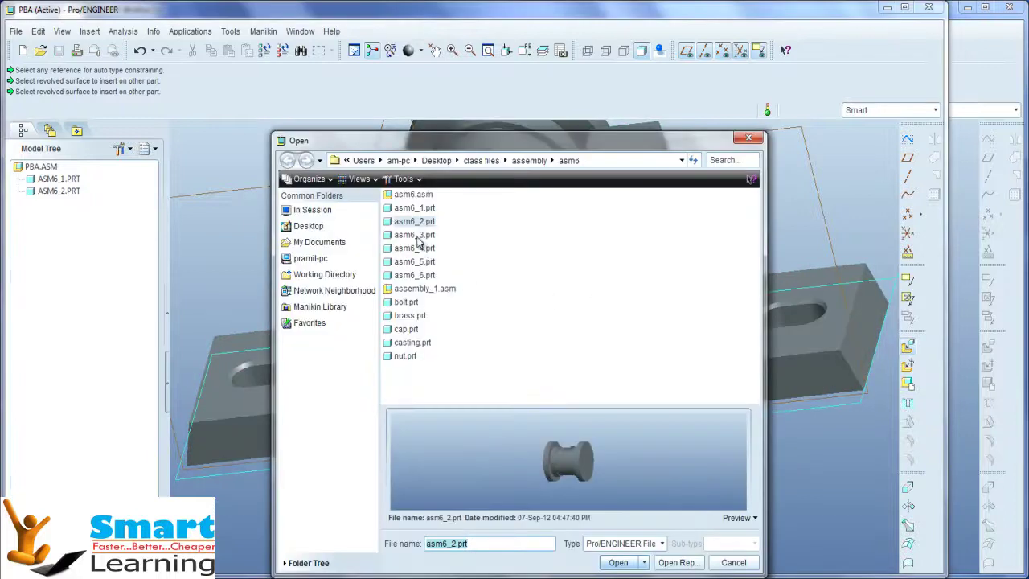
left_click(416, 236)
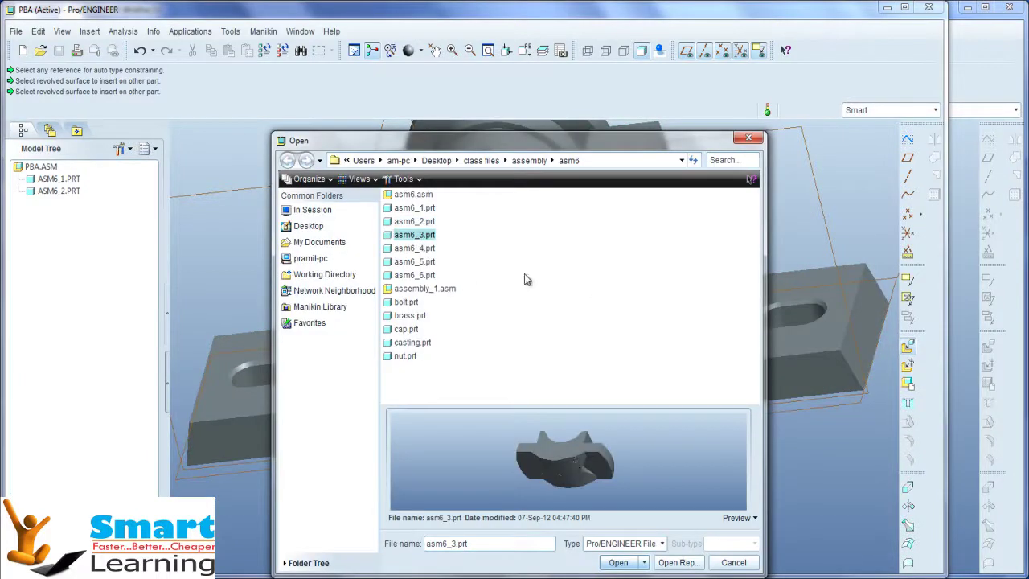
left_click(616, 561)
Move the cap above the casting and rotate it so its half-round opening faces down towards the bush
middle_click_drag(586, 425, 690, 388)
key("ctrl+d")
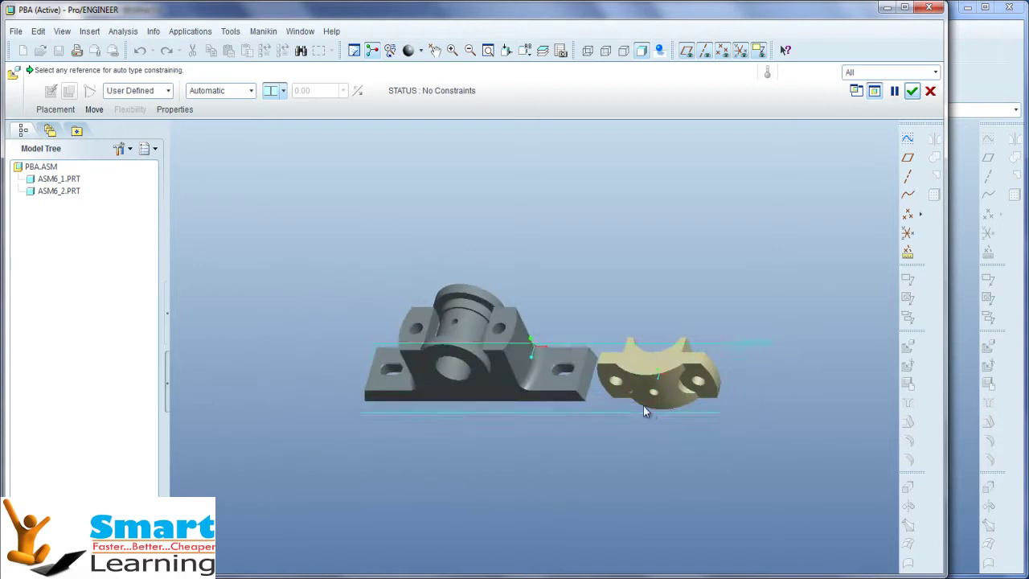
right_click_drag(636, 391, 558, 274, "ctrl+alt")
middle_click_drag(560, 279, 556, 213, "ctrl+alt")
middle_click_drag(567, 252, 563, 259, "ctrl+alt")
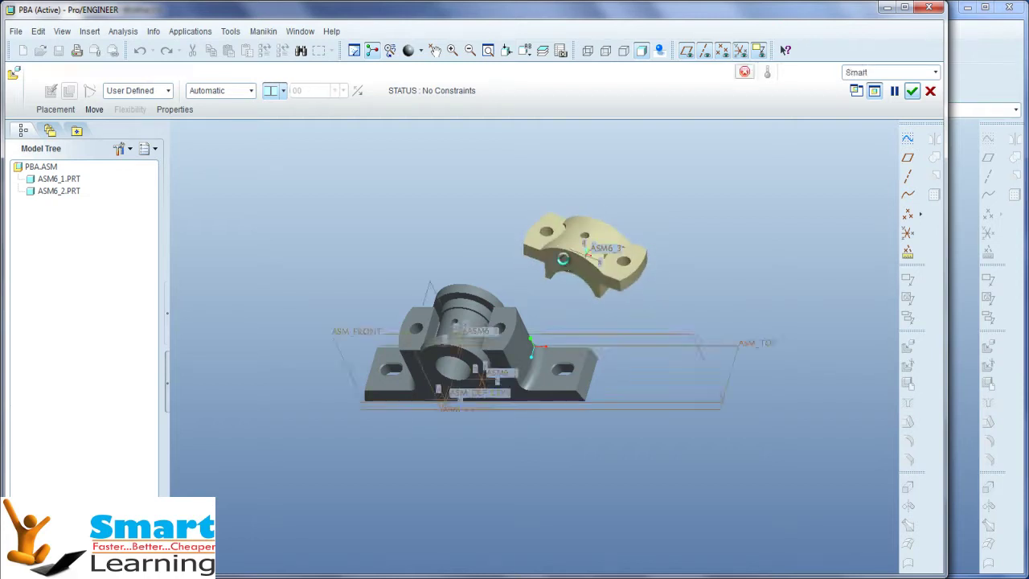
Constrain both of the cap's bolt holes to the matching holes in the casting posts with Insert constraints
scroll(562, 259, "up", 5)
scroll(558, 338, "down", 3)
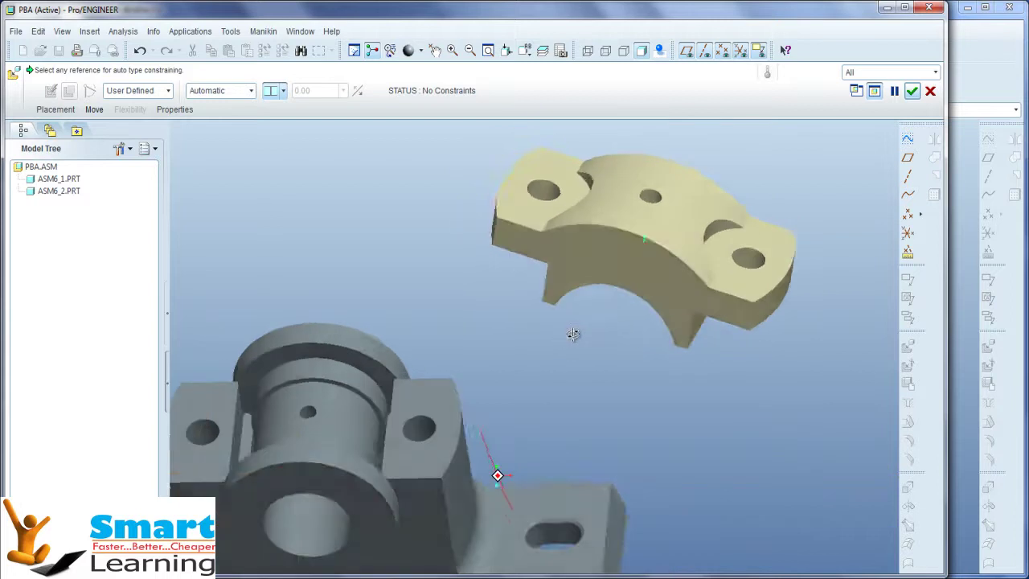
scroll(552, 189, "up", 4)
left_click(551, 189)
scroll(505, 295, "down", 4)
scroll(253, 452, "up", 2)
left_click(252, 452)
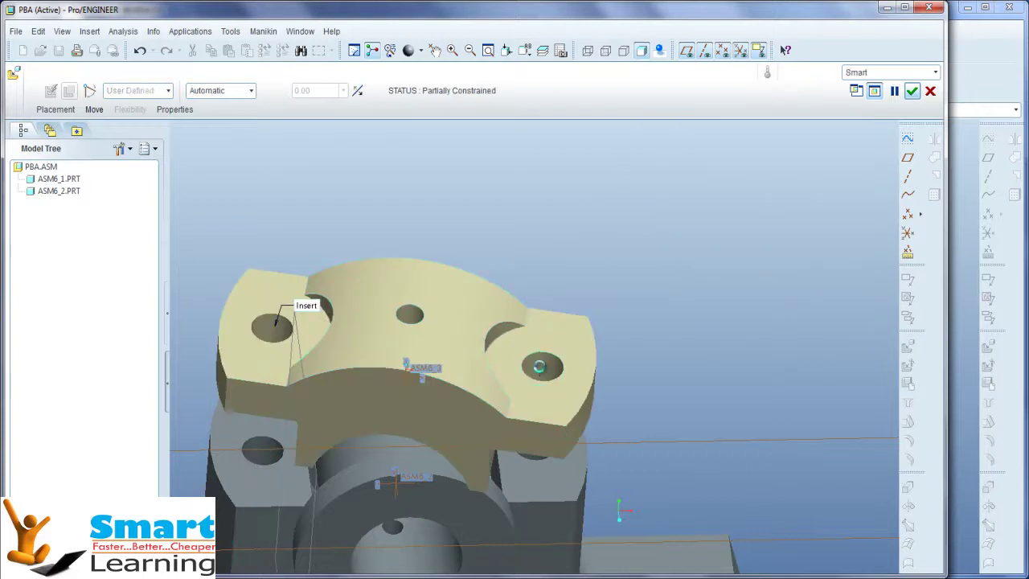
left_click(540, 371)
left_click(544, 460)
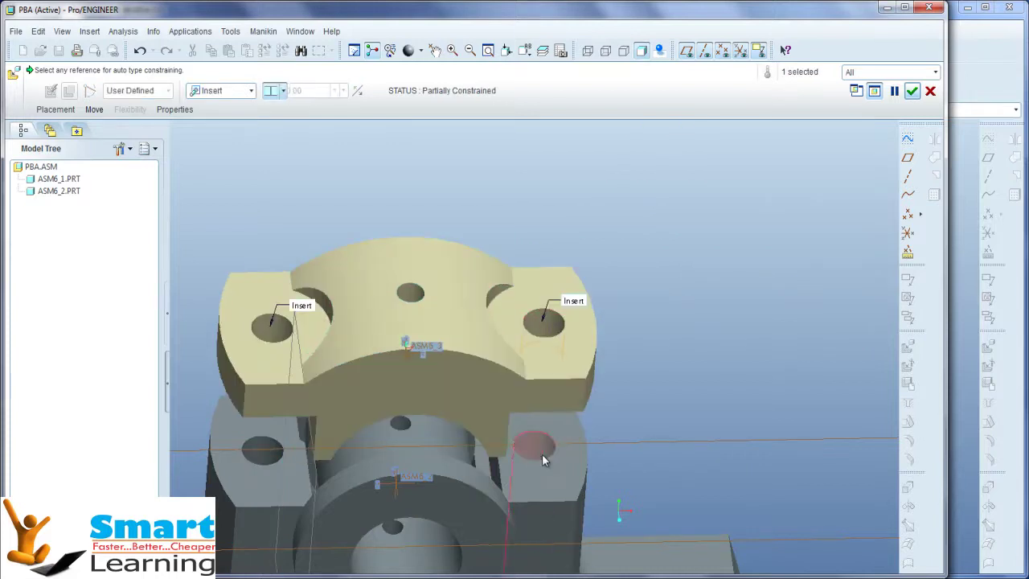
Insert-constrain the cap's inner cylindrical surface to the bush's central cylindrical surface and finish the cap's placement
middle_click_drag(623, 424, 627, 376)
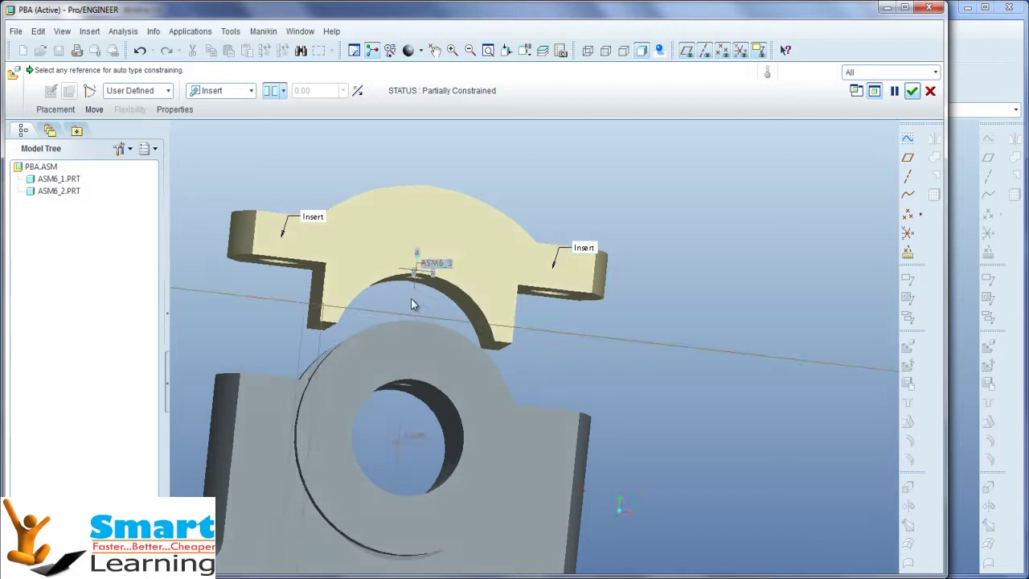
scroll(410, 298, "down", 4)
mouse_move(426, 321)
middle_mouse_down()
mouse_move(423, 332)
mouse_move(427, 306)
middle_mouse_up()
left_click(460, 296)
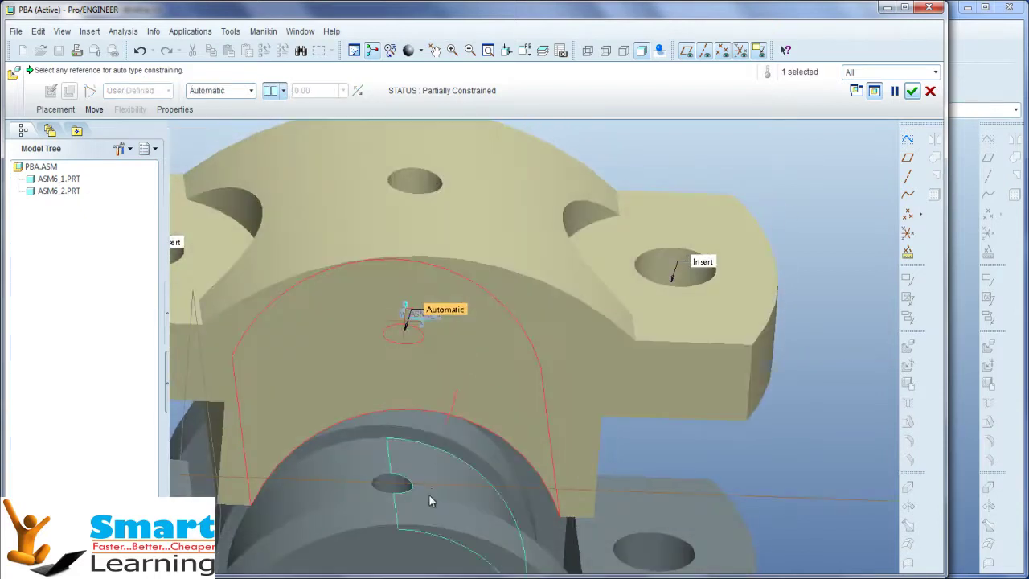
left_click(425, 509)
middle_click_drag(549, 448, 570, 432)
scroll(607, 363, "up", 2)
middle_click_drag(611, 359, 644, 360)
middle_click(659, 322)
Bring the bolt asm6_4.prt into the assembly as the fourth component
scroll(580, 350, "up", 5)
scroll(635, 278, "down", 2)
scroll(697, 288, "up", 2)
middle_click_drag(638, 364, 624, 360)
middle_click_drag(363, 335, 413, 207)
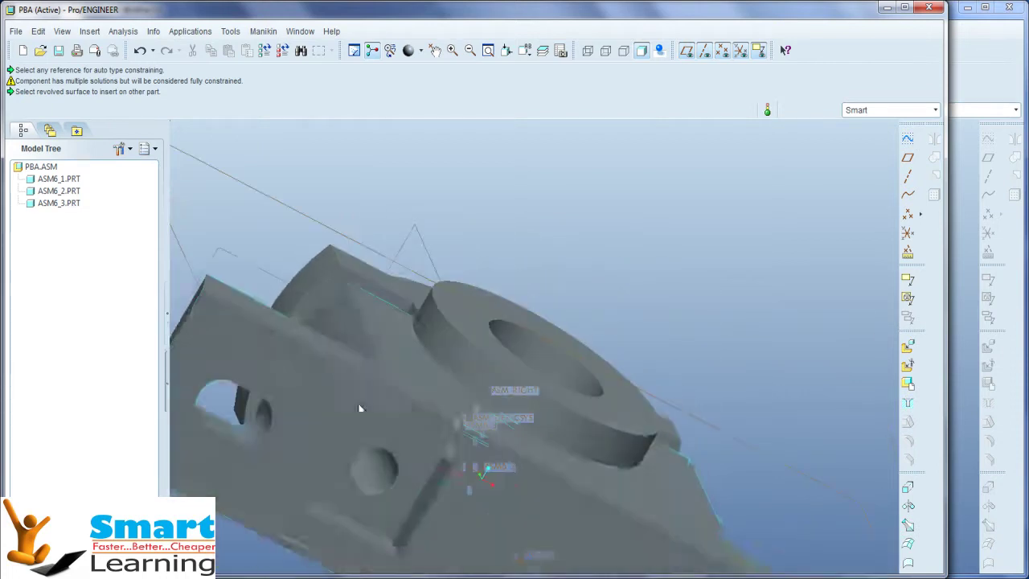
middle_click_drag(386, 488, 599, 308)
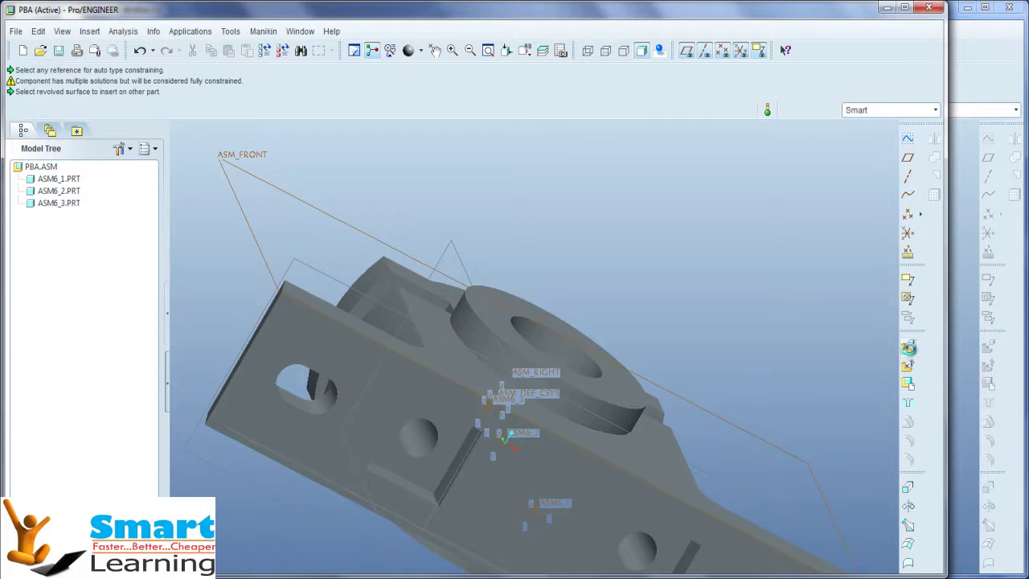
left_click(907, 348)
left_click(426, 248)
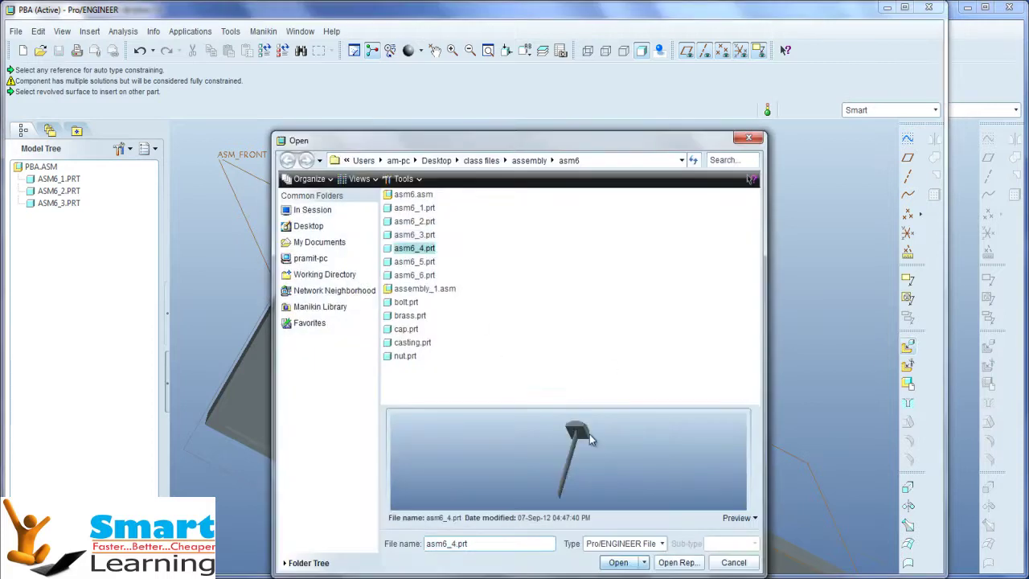
left_click(623, 564)
Move the bolt beside the casting and rotate it upright with its head at the lower end
scroll(598, 289, "up", 3)
middle_click_drag(597, 290, 580, 391)
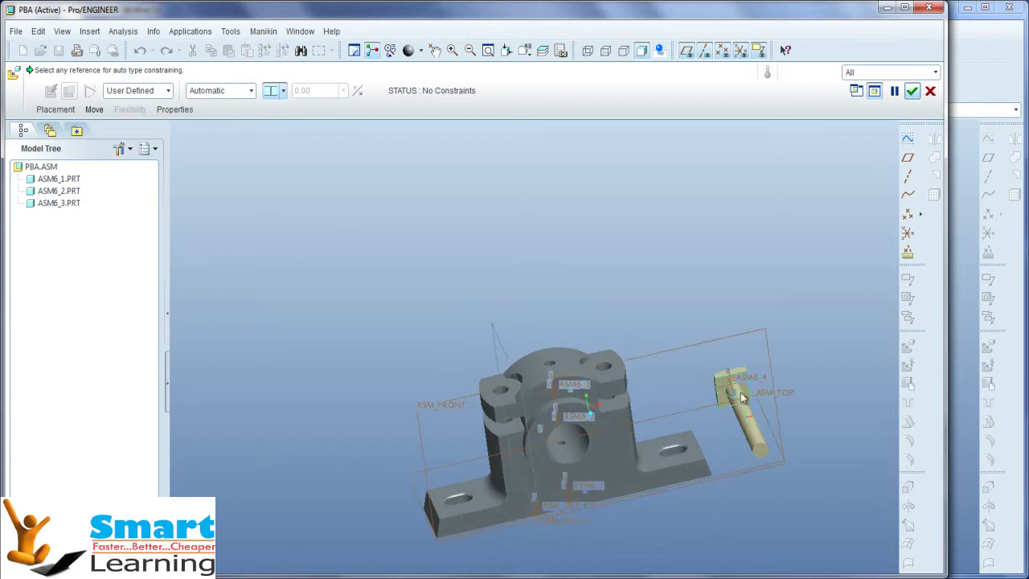
right_click_drag(748, 431, 744, 410, "ctrl+alt")
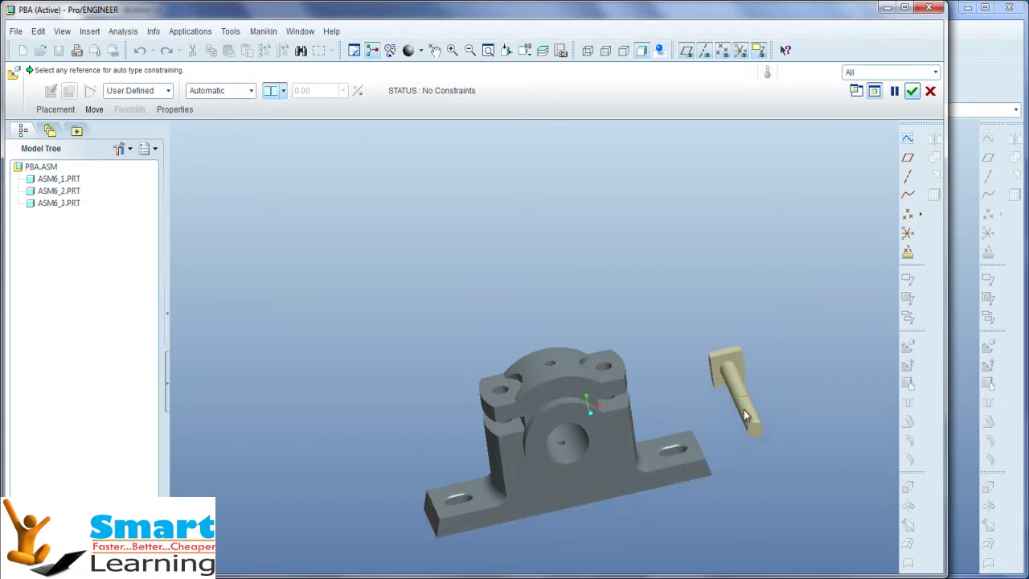
middle_click_drag(744, 409, 717, 379, "ctrl+alt")
Constrain the bolt's cylindrical shank into one of the casting's post holes from the underside with an Insert constraint
scroll(717, 379, "down", 4)
left_click(757, 371)
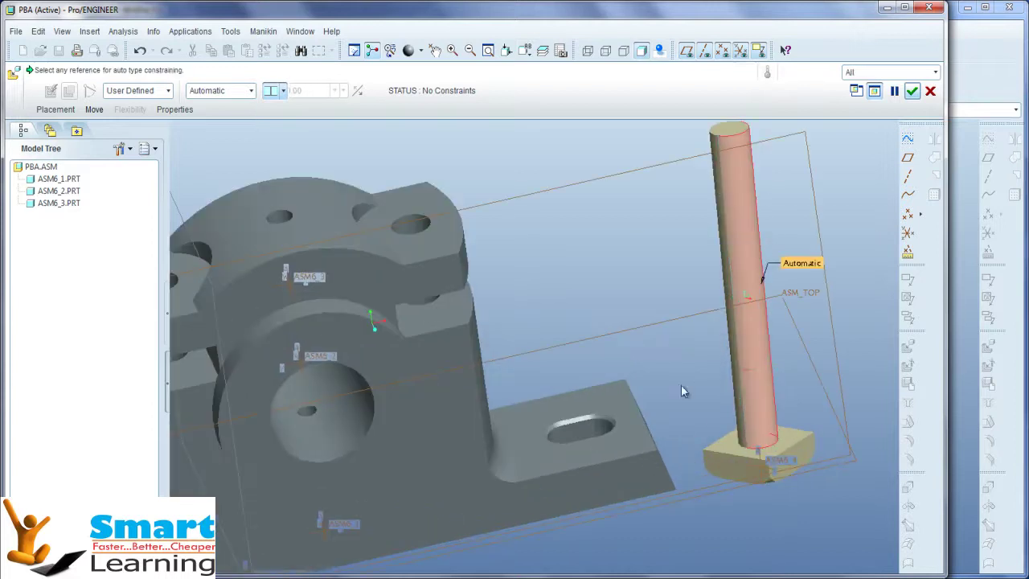
scroll(641, 327, "down", 2)
middle_click_drag(641, 327, 661, 276)
scroll(275, 296, "down", 3)
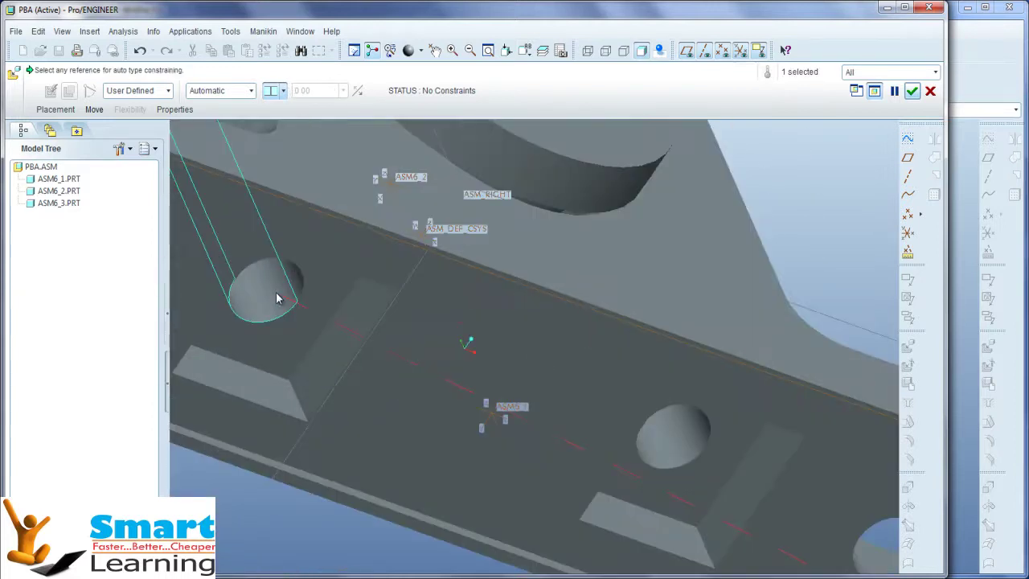
left_click(275, 294)
middle_click_drag(394, 367, 366, 308)
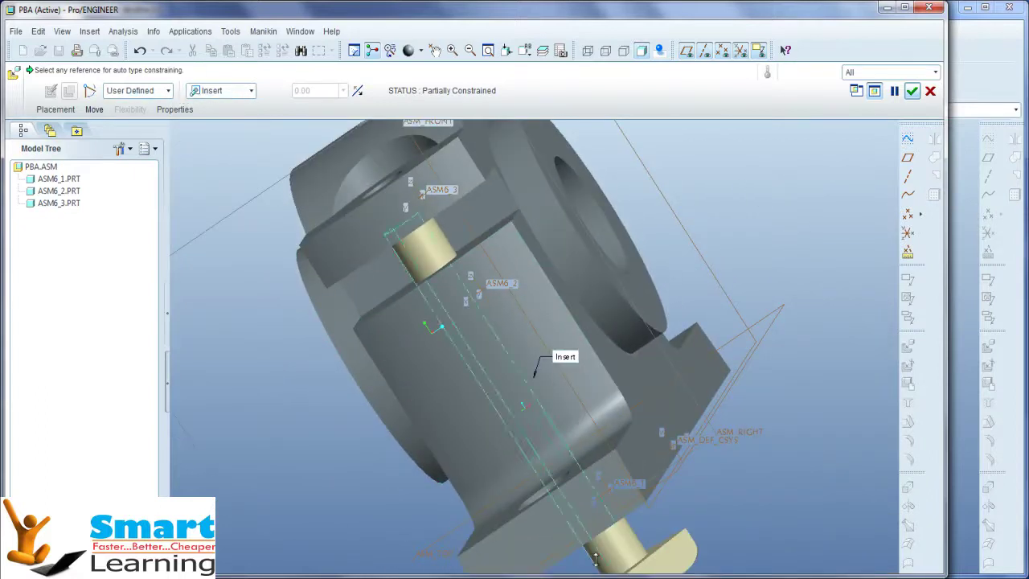
scroll(640, 477, "down", 3)
scroll(640, 477, "up", 3)
mouse_move(697, 537)
middle_mouse_down()
mouse_move(711, 546)
mouse_move(635, 472)
mouse_move(652, 486)
middle_mouse_up()
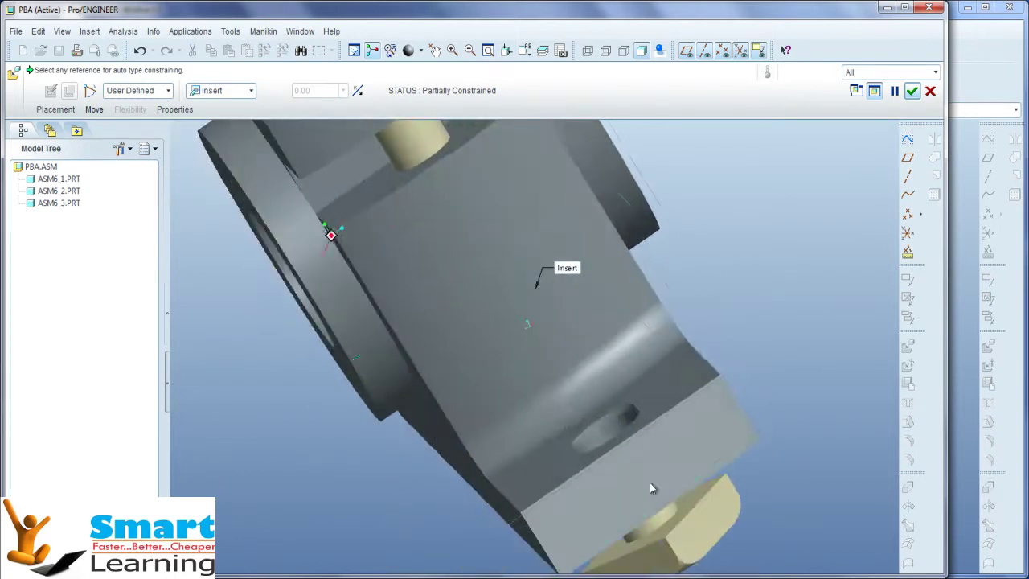
Mate the bolt head's shank-side face to the floor of the casting's underside recess with an offset of 0
scroll(704, 503, "down", 2)
left_click(690, 490)
middle_click_drag(765, 526, 724, 514)
scroll(725, 516, "up", 1)
middle_click_drag(500, 320, 412, 272)
left_click(412, 271)
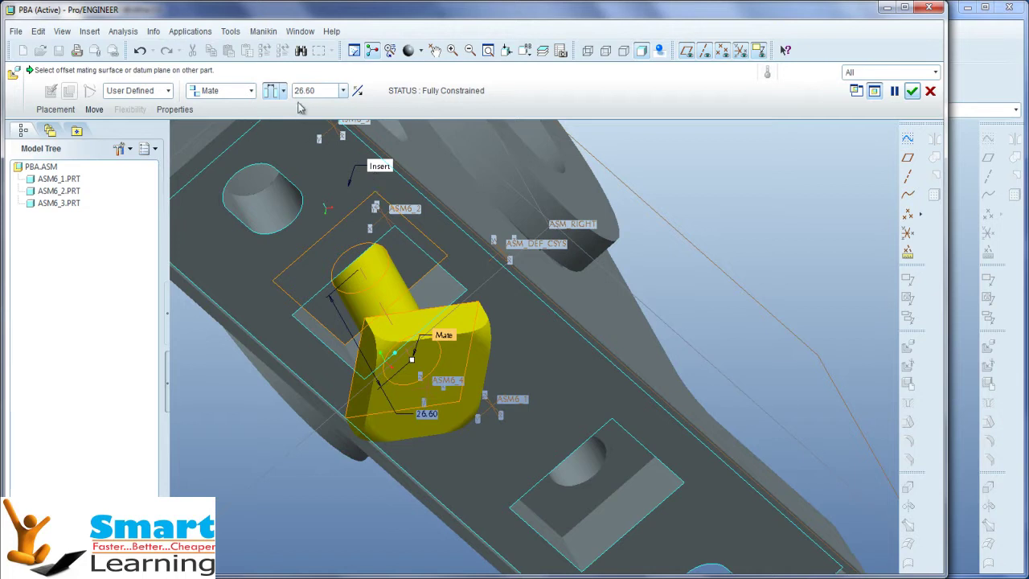
type("0")
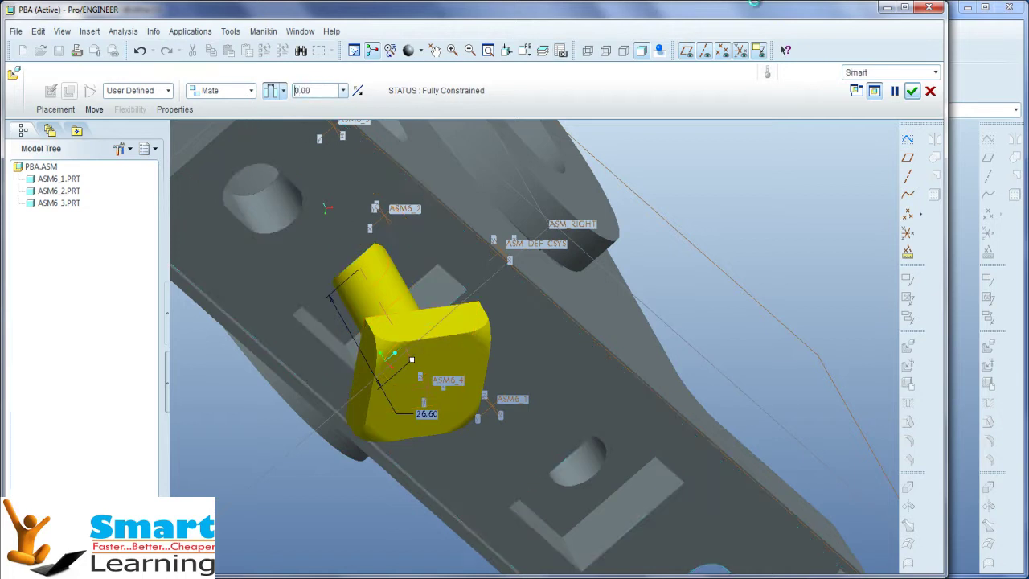
key("Return")
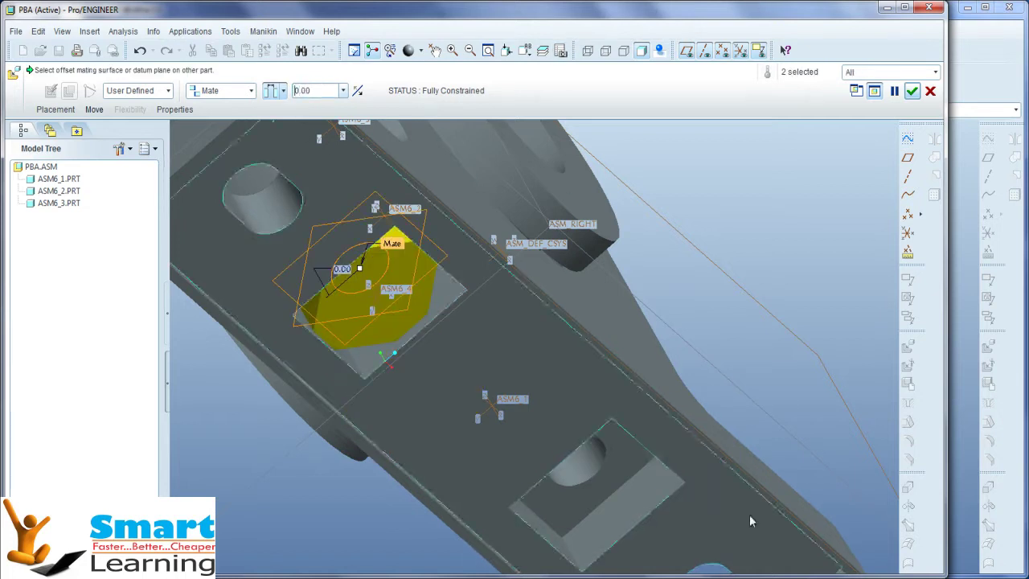
Add a new constraint mating one flat side of the bolt head to the adjacent side wall of the casting recess
middle_click_drag(406, 289, 398, 237)
scroll(450, 285, "down", 2)
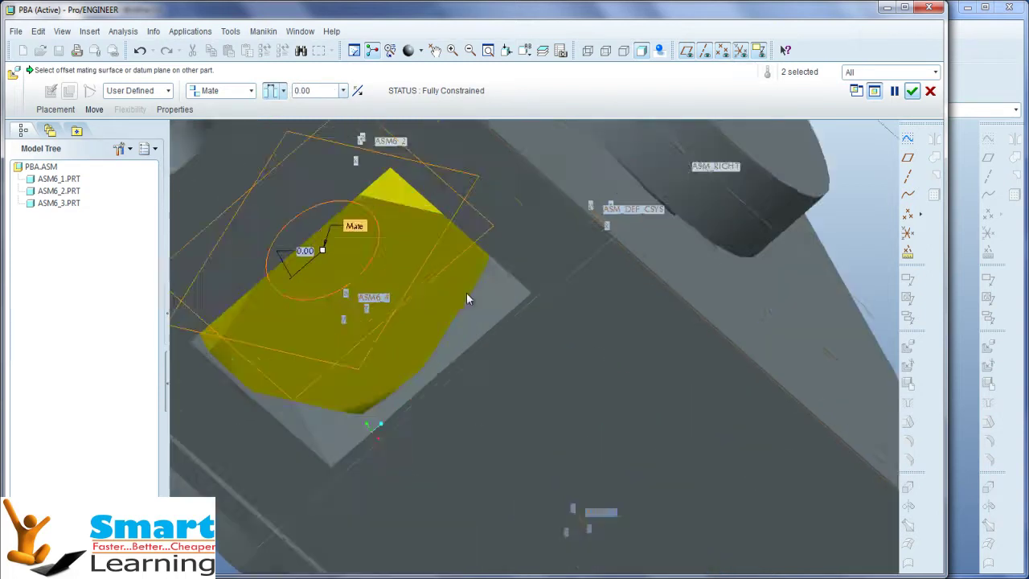
middle_click_drag(465, 293, 455, 278)
scroll(495, 386, "up", 2)
scroll(373, 184, "up", 5)
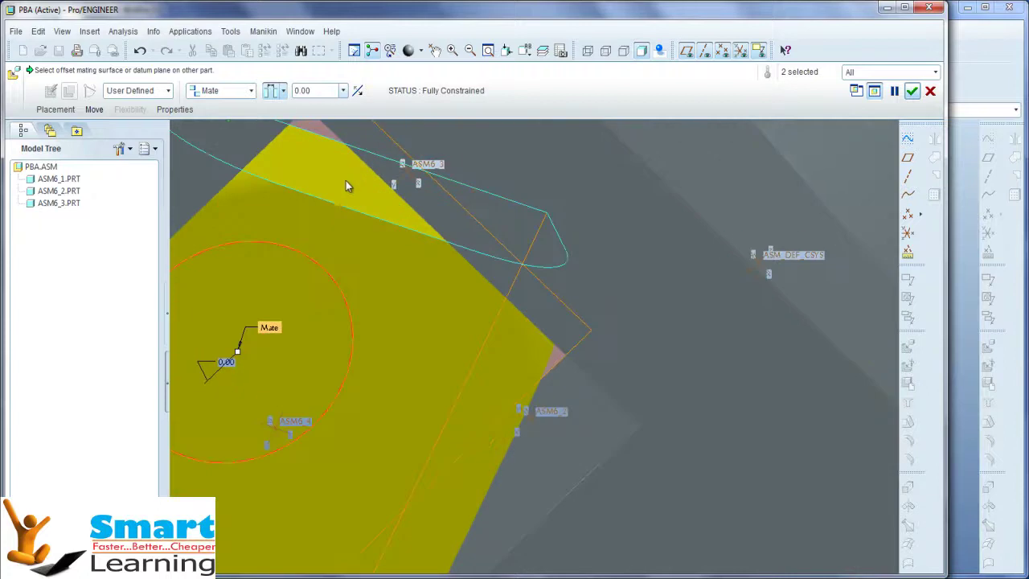
left_click(55, 110)
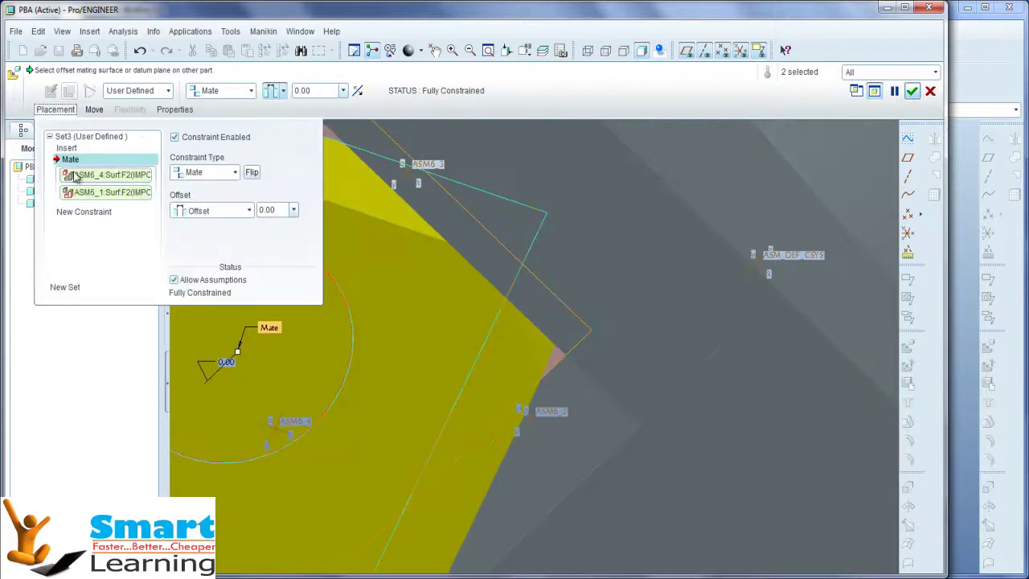
left_click(87, 211)
scroll(580, 402, "down", 3)
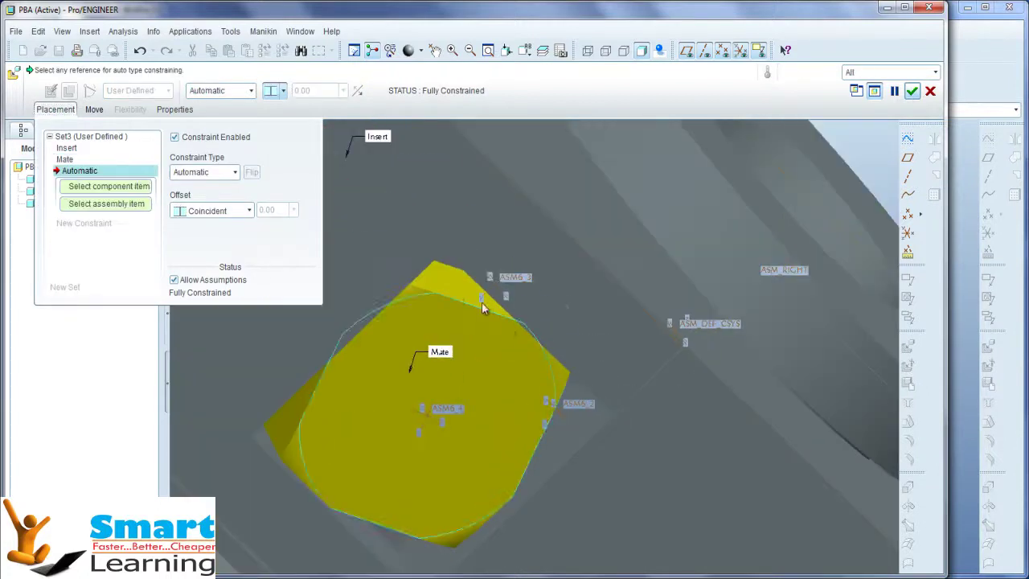
left_click(455, 291)
middle_click_drag(521, 320, 521, 345)
scroll(521, 345, "down", 2)
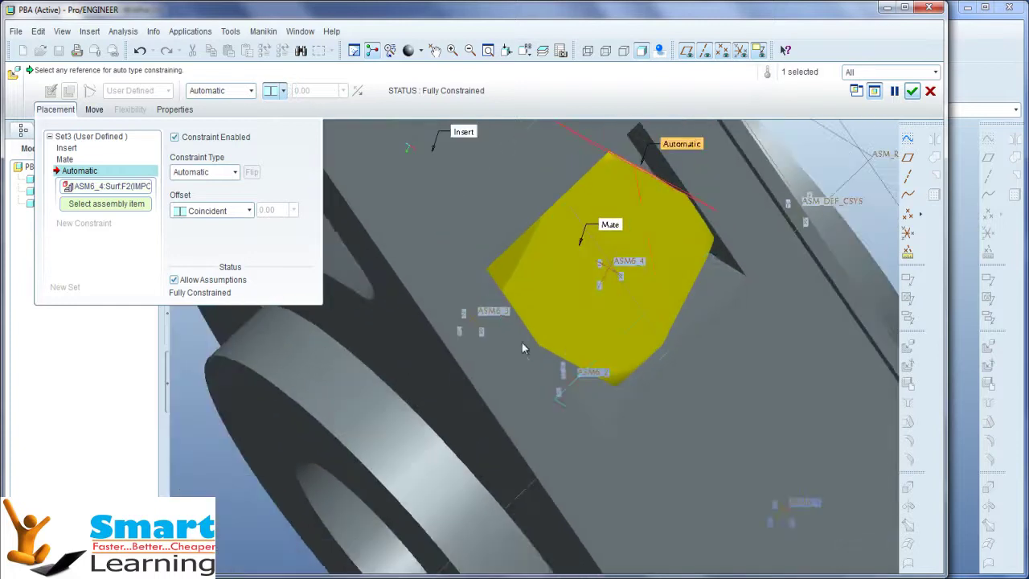
middle_click_drag(730, 265, 556, 230)
left_click(556, 230)
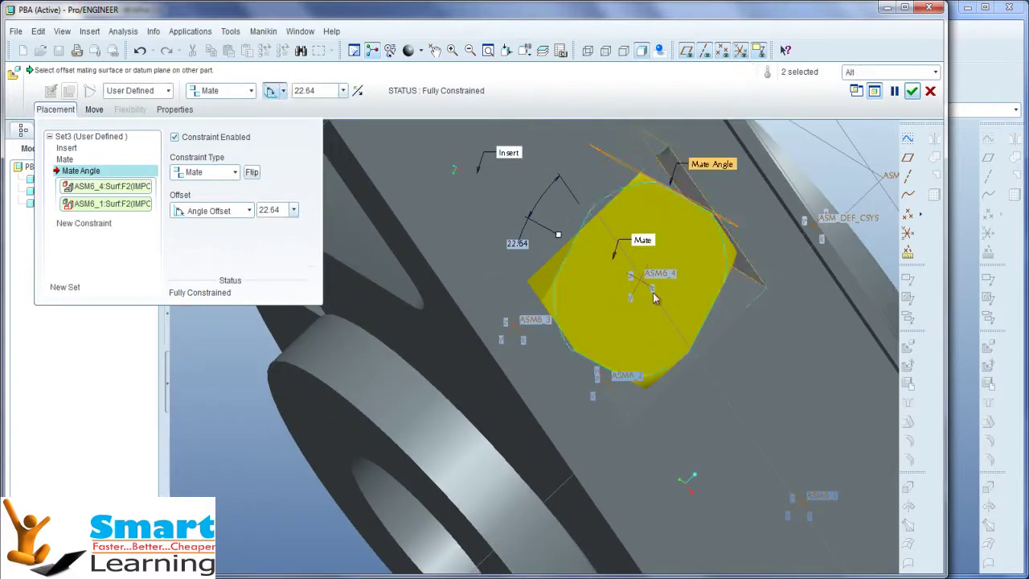
Set the bolt head's mate angle offset to 0 and finish the bolt's placement
double_click(259, 210)
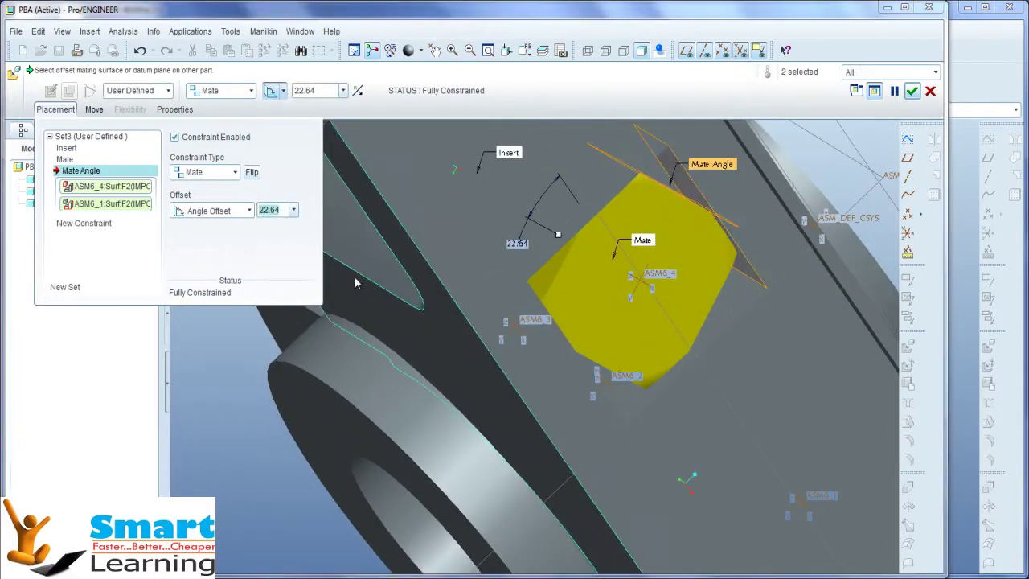
type("0")
key("Return")
middle_click_drag(434, 340, 473, 273)
scroll(460, 198, "up", 3)
scroll(452, 205, "down", 2)
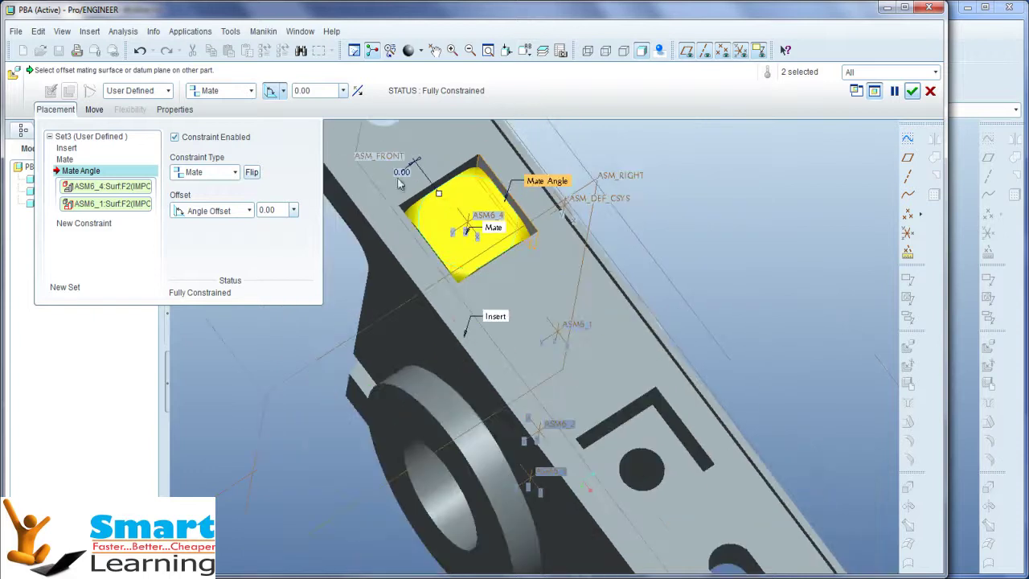
left_click(280, 210)
middle_click(749, 227)
Start the Repeat command on the placed bolt ASM6_4 in the casting's underside
key("ctrl+d")
scroll(498, 251, "up", 3)
middle_click_drag(502, 257, 473, 238)
scroll(471, 237, "down", 3)
scroll(524, 287, "up", 3)
scroll(526, 266, "down", 3)
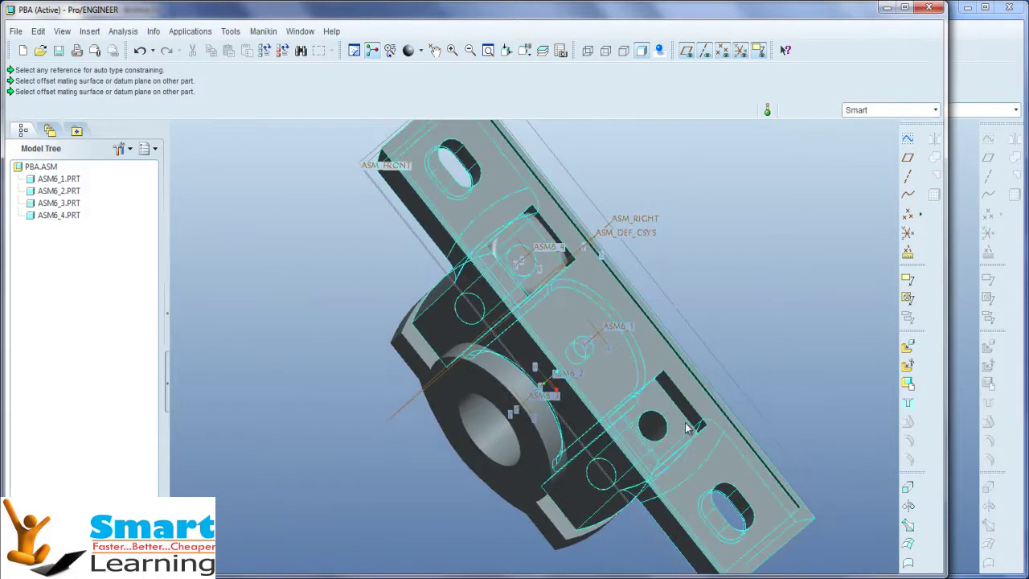
scroll(518, 240, "up", 3)
left_click(516, 236)
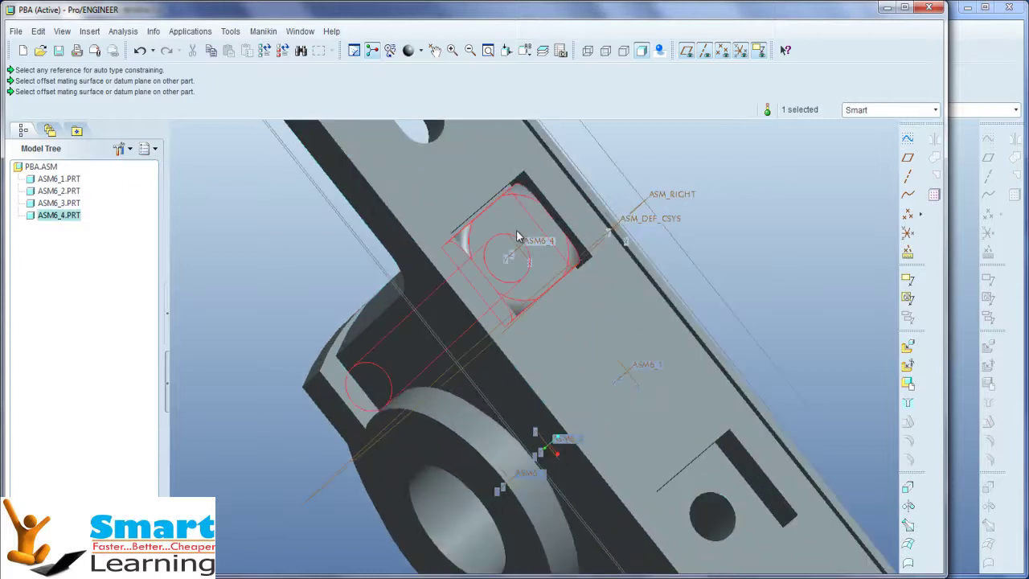
right_click(517, 236)
left_click(547, 246)
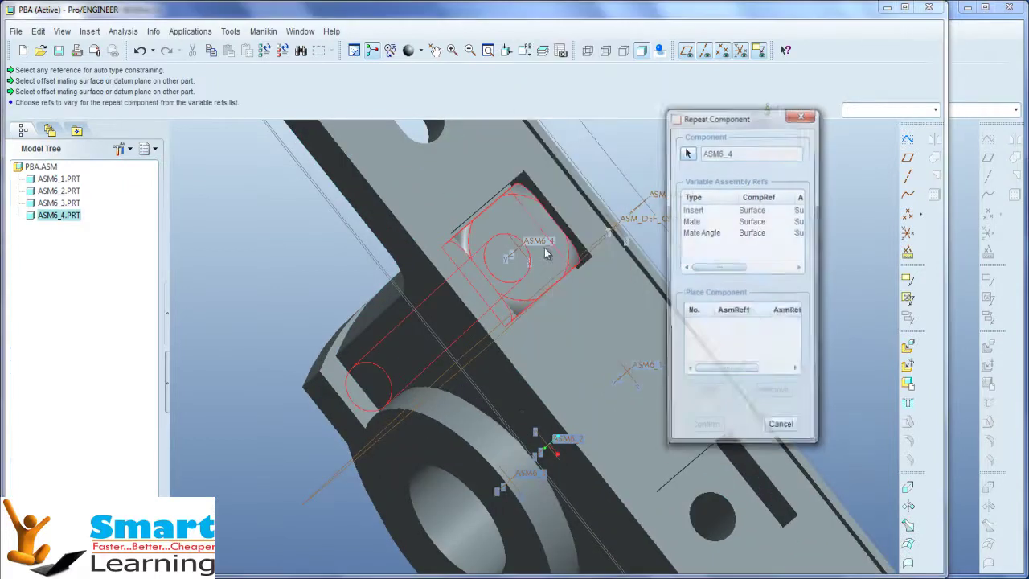
left_click(693, 210)
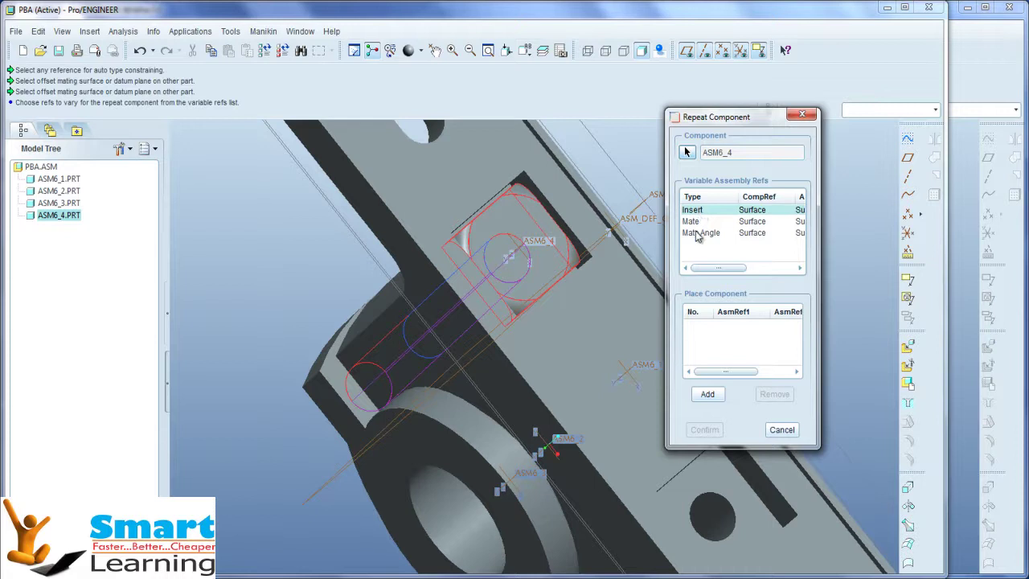
left_click(697, 235, "shift")
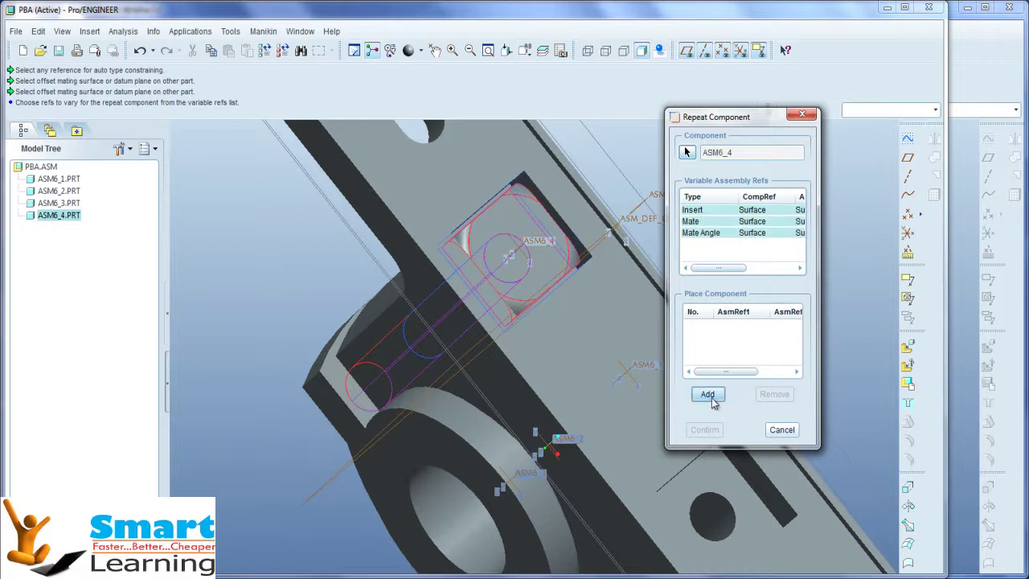
left_click(717, 257)
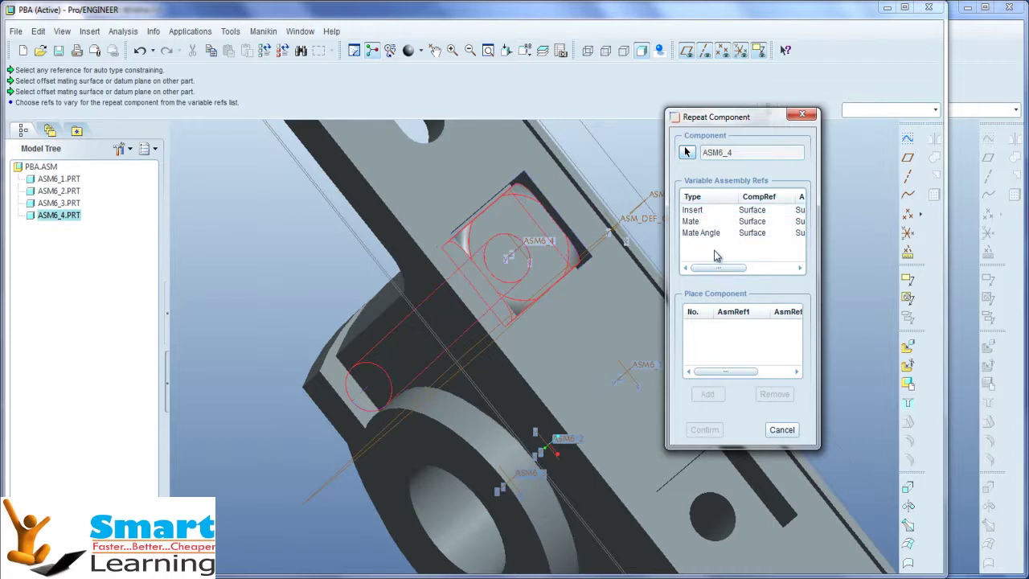
Repeat the bolt into the casting's other post hole, varying only its Insert reference, and confirm the new occurrence
left_click(696, 211)
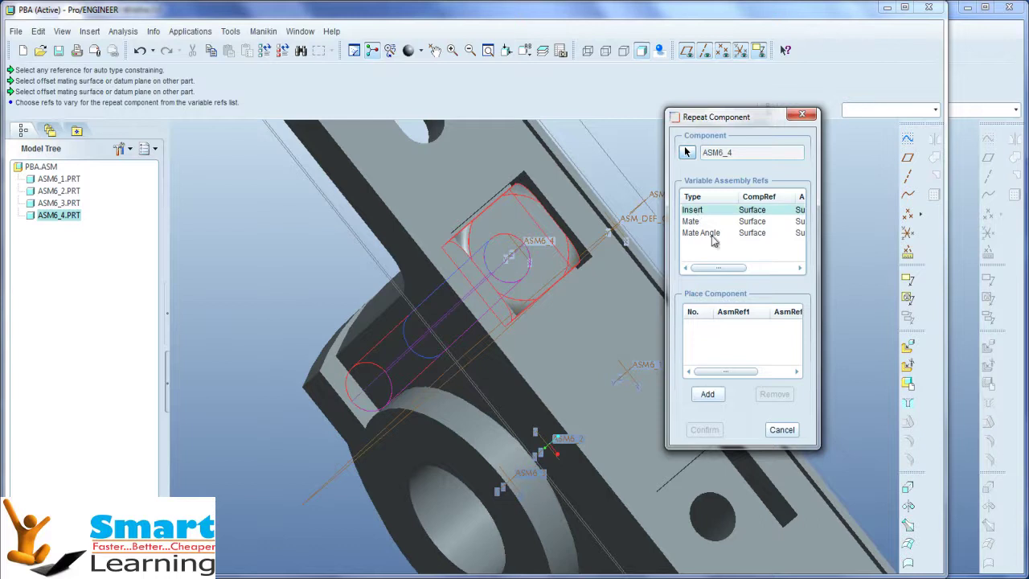
left_click(715, 397)
scroll(501, 299, "up", 2)
left_click(634, 445)
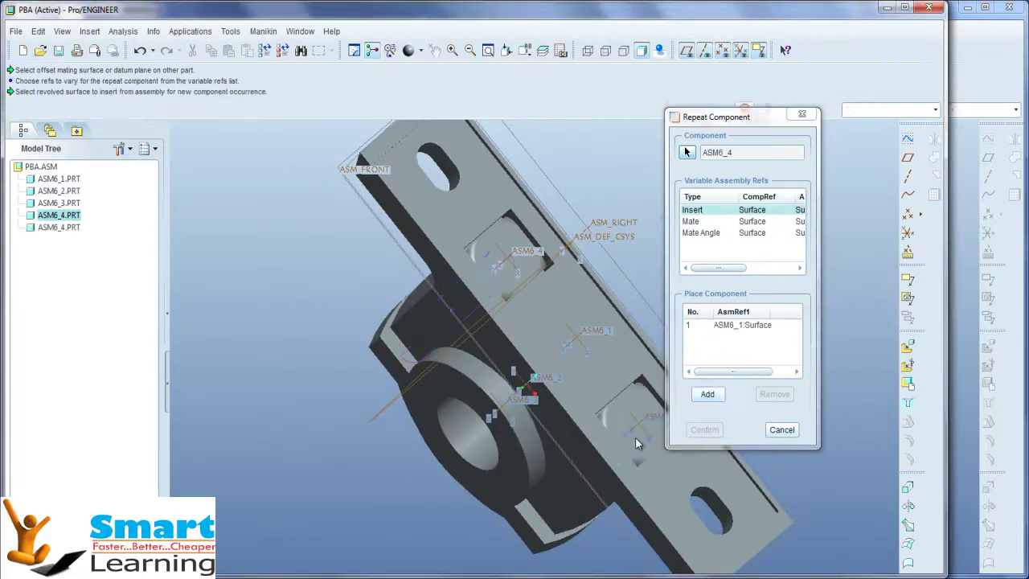
left_click(704, 430)
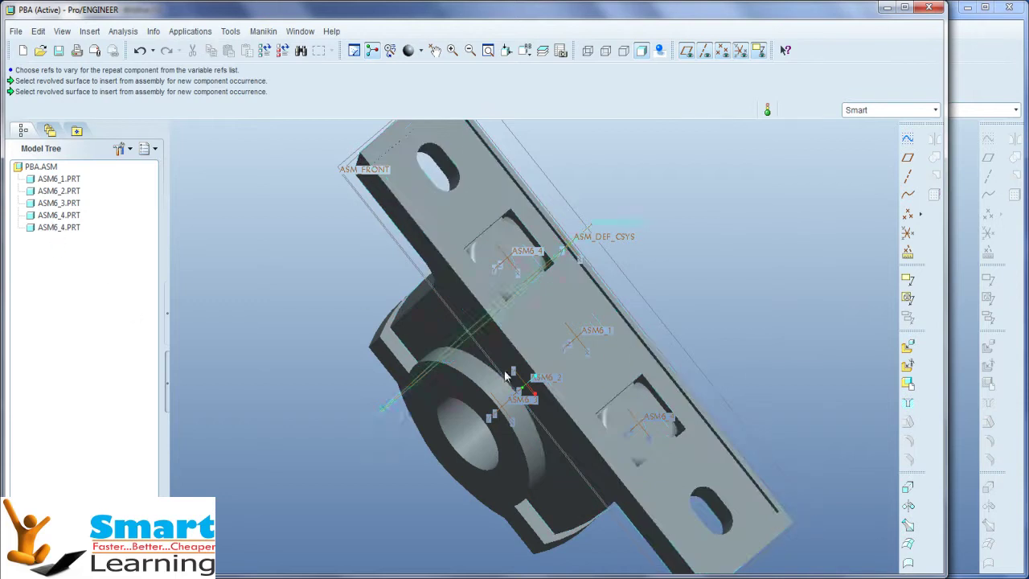
Open the placement definition of the second bolt ASM6_4 to examine its constraints
left_click(58, 228)
right_click(57, 233)
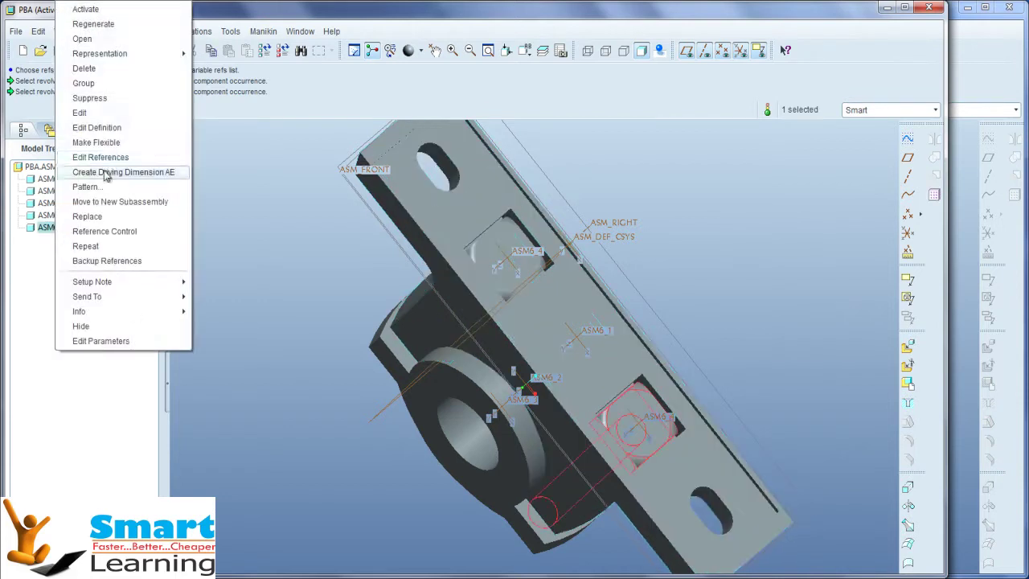
left_click(105, 130)
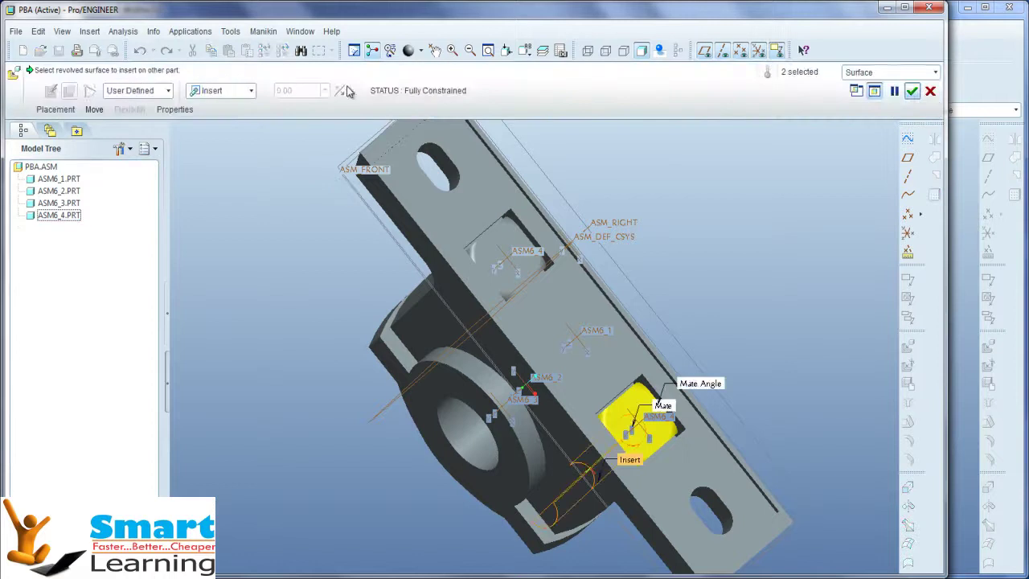
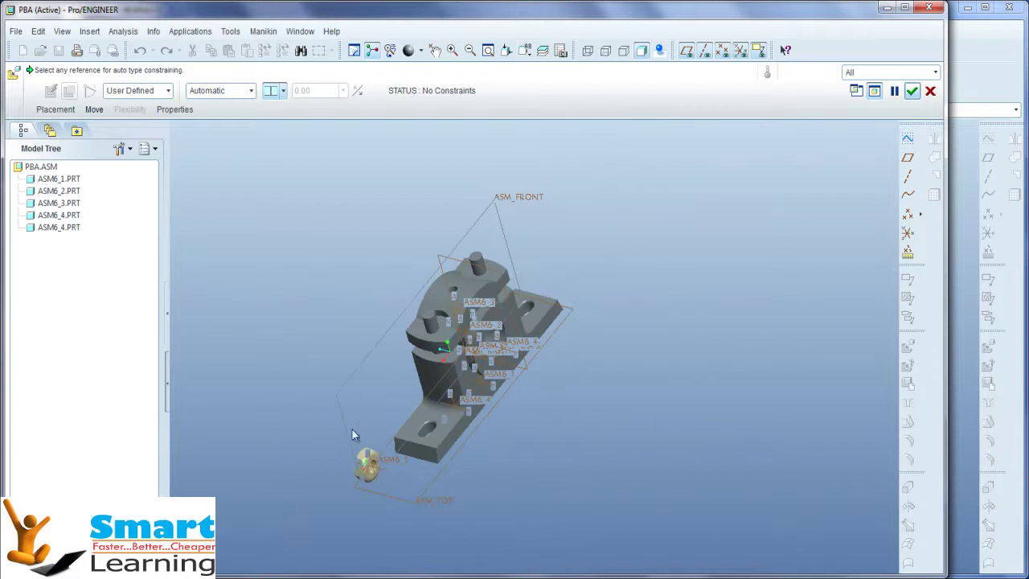
Constrain the nut's hole surface to the shank of the bolt in the nearer post with an Insert constraint
left_click(387, 438)
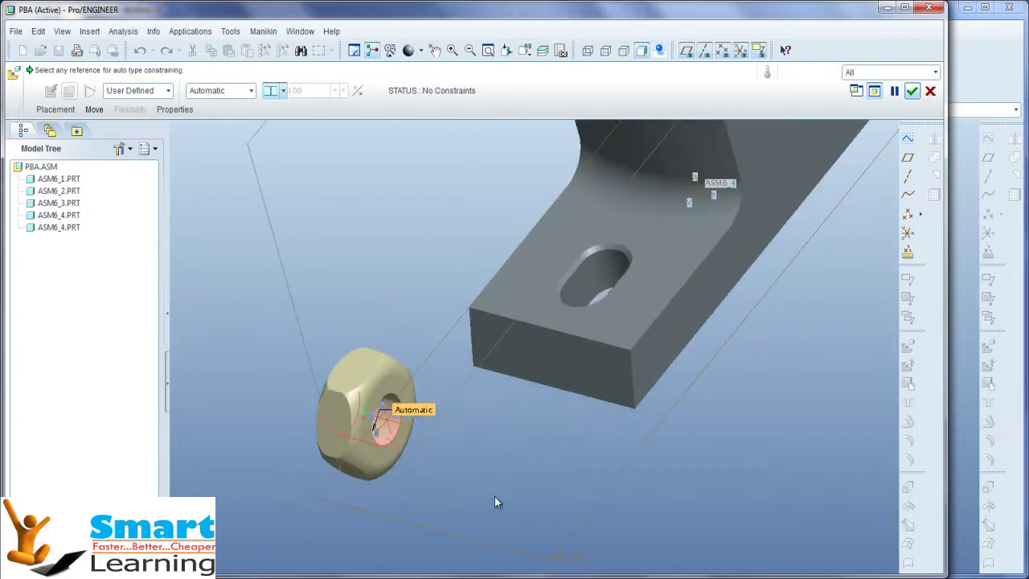
scroll(475, 488, "down", 6)
scroll(547, 257, "up", 3)
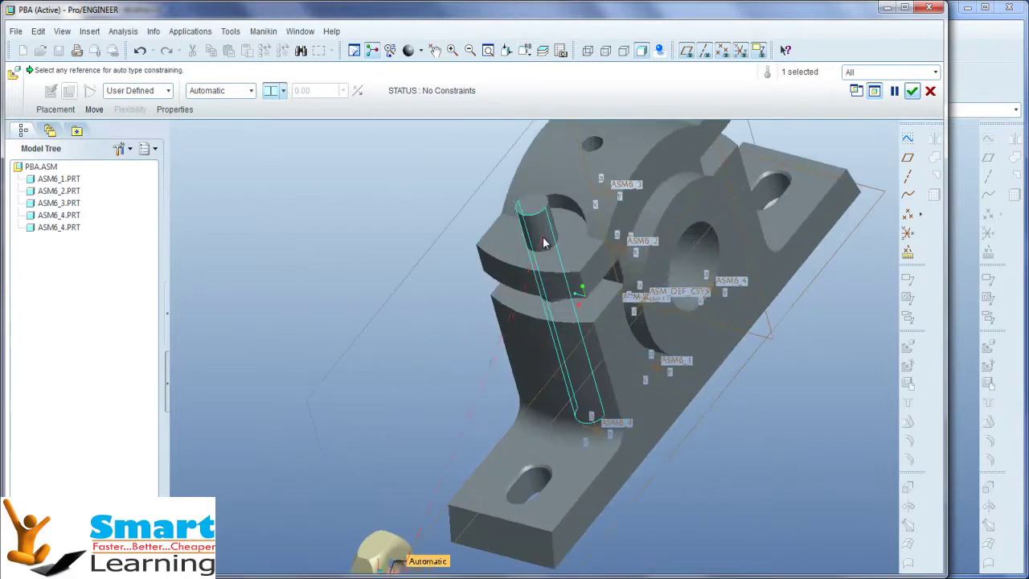
left_click(535, 244)
Move the nut along the bolt's axis until it sits clear below the casting
scroll(435, 301, "down", 3)
scroll(435, 299, "down", 3)
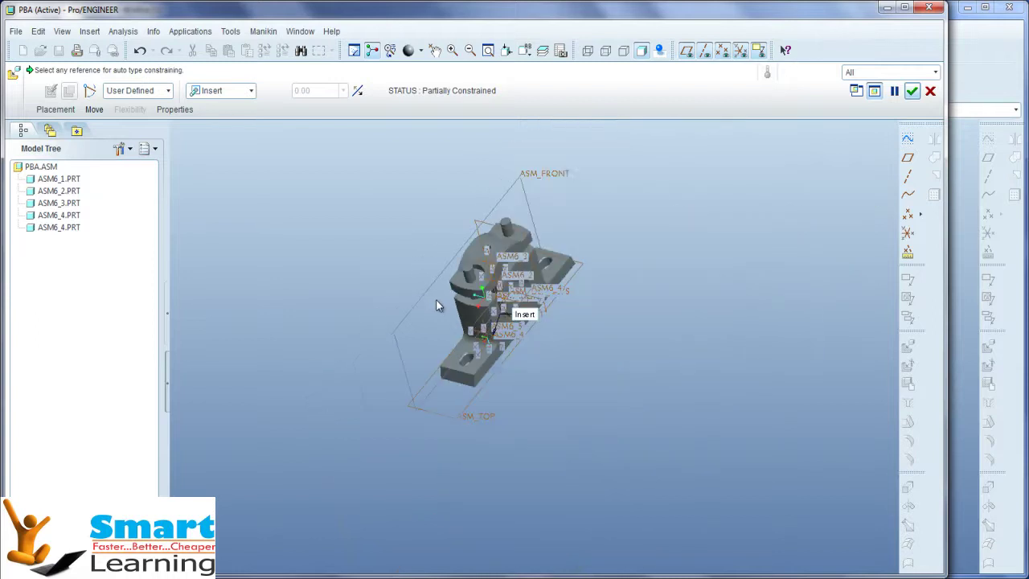
scroll(440, 304, "up", 2)
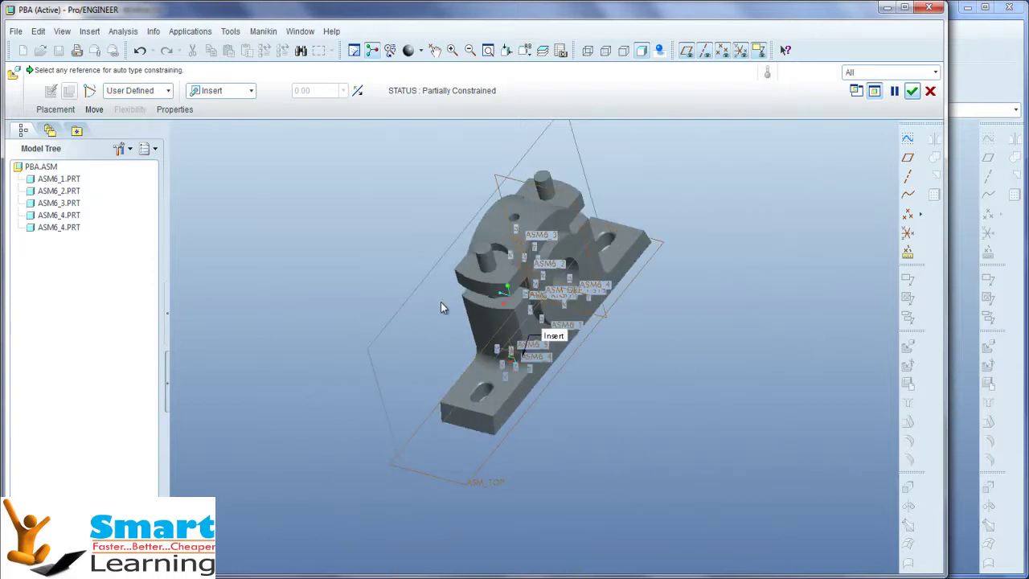
middle_click_drag(471, 333, 449, 335)
right_click_drag(505, 340, 701, 405, "ctrl+alt")
scroll(567, 455, "down", 3)
middle_click_drag(566, 454, 520, 295)
scroll(574, 529, "down", 3)
Mate the nut's lower face coincident with the top face of the cap's flange and finish the nut's placement
left_click(582, 440)
scroll(638, 491, "up", 5)
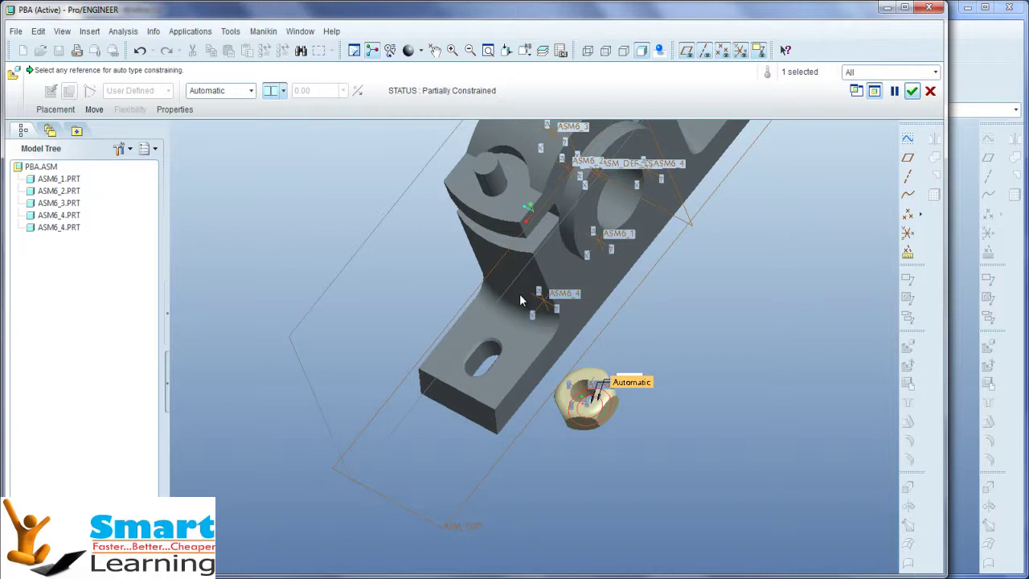
left_click(506, 213)
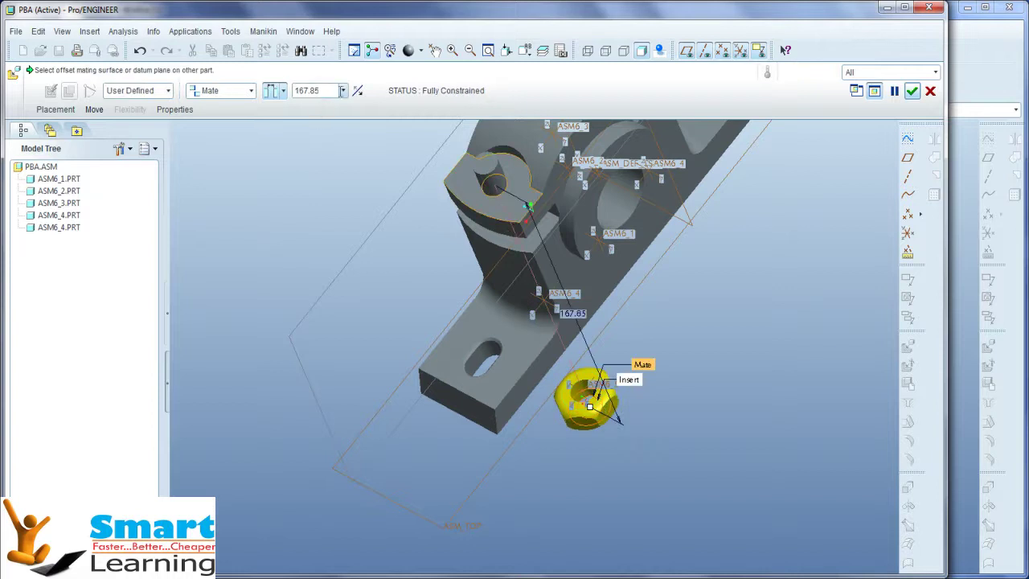
left_click(285, 92)
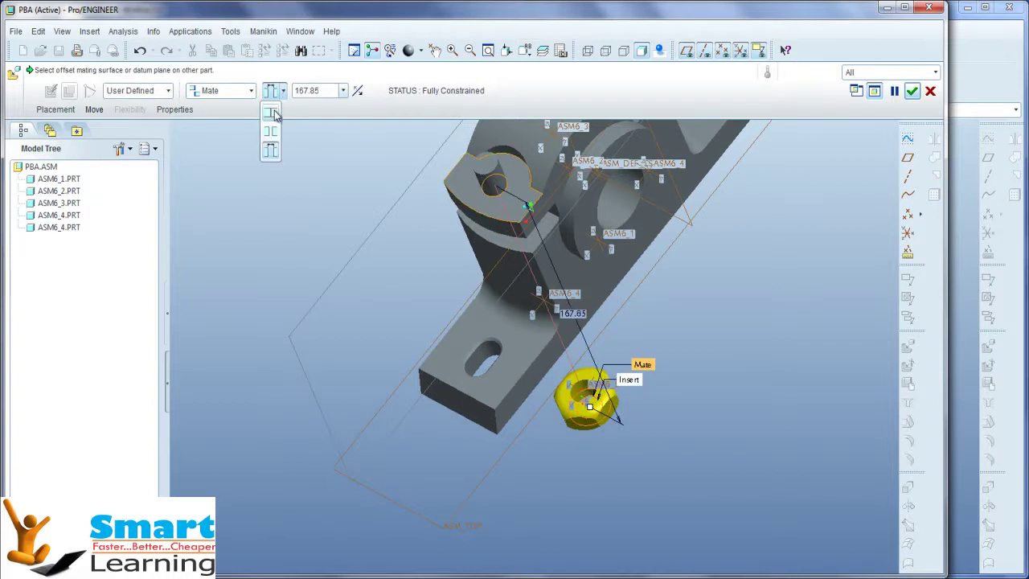
left_click(272, 113)
middle_click_drag(607, 391, 643, 345)
scroll(626, 377, "up", 1)
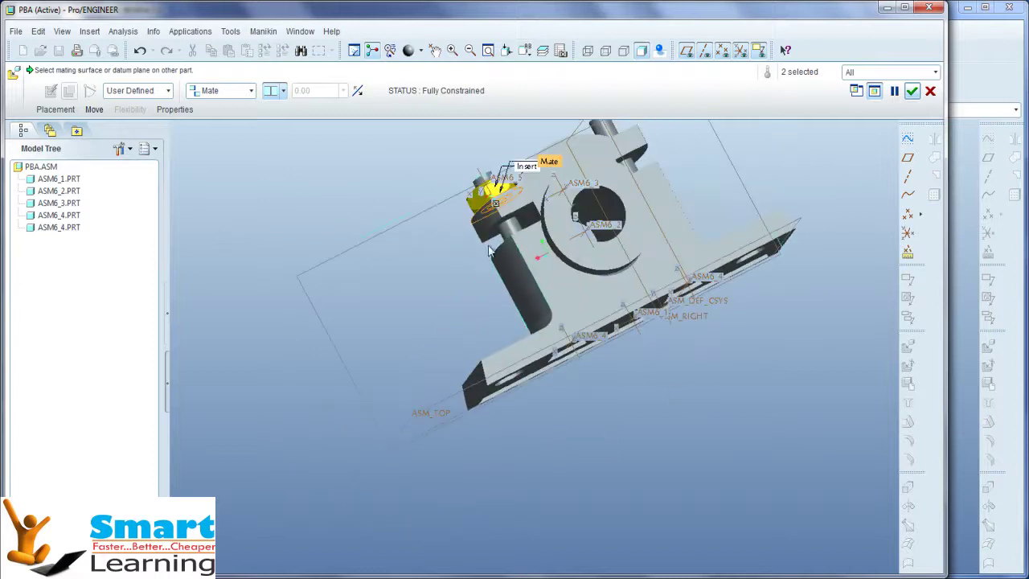
scroll(531, 177, "down", 5)
middle_click_drag(522, 211, 527, 223)
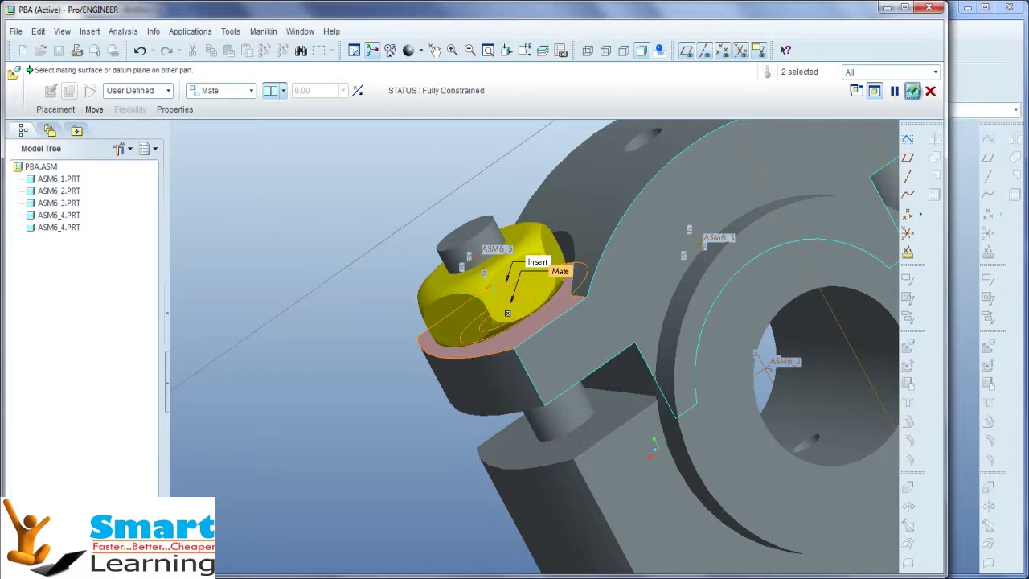
left_click(911, 91)
Add the lock nut asm6_6.prt to the assembly and constrain its hole surface to the shank of the bolt carrying the first nut with Insert
scroll(393, 316, "down", 3)
left_click(913, 352)
double_click(415, 276)
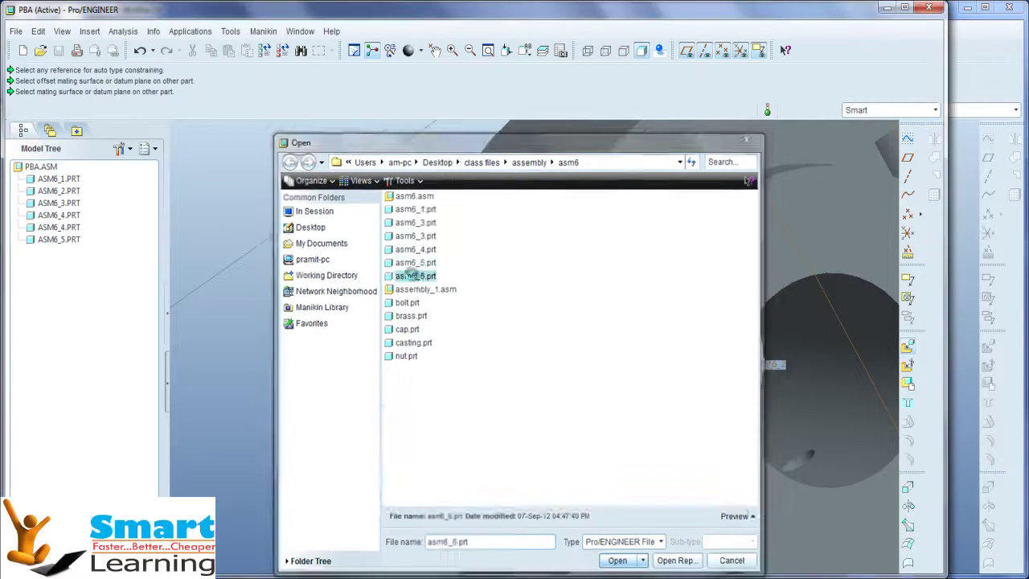
scroll(424, 329, "down", 5)
scroll(406, 458, "up", 5)
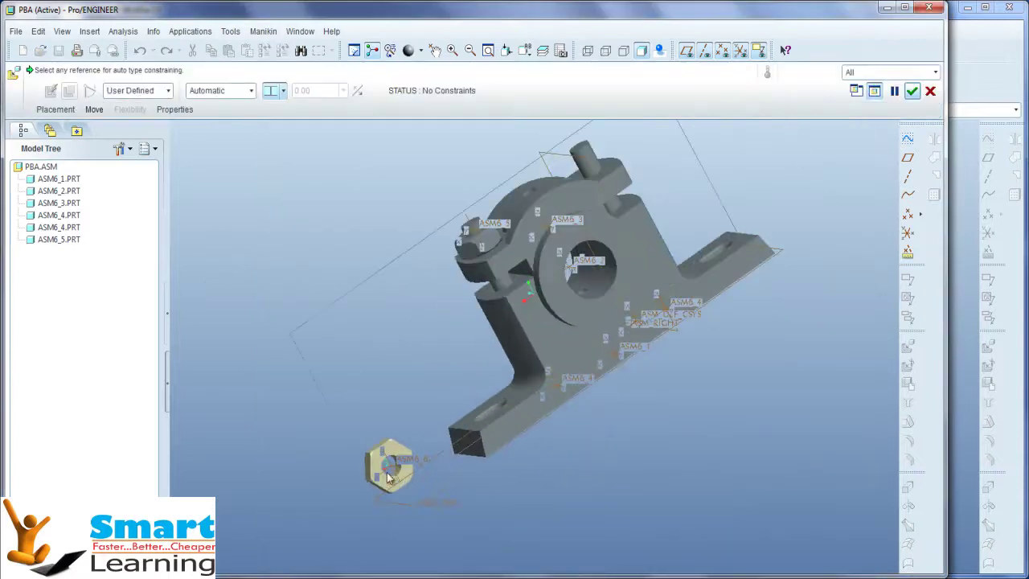
scroll(426, 498, "up", 5)
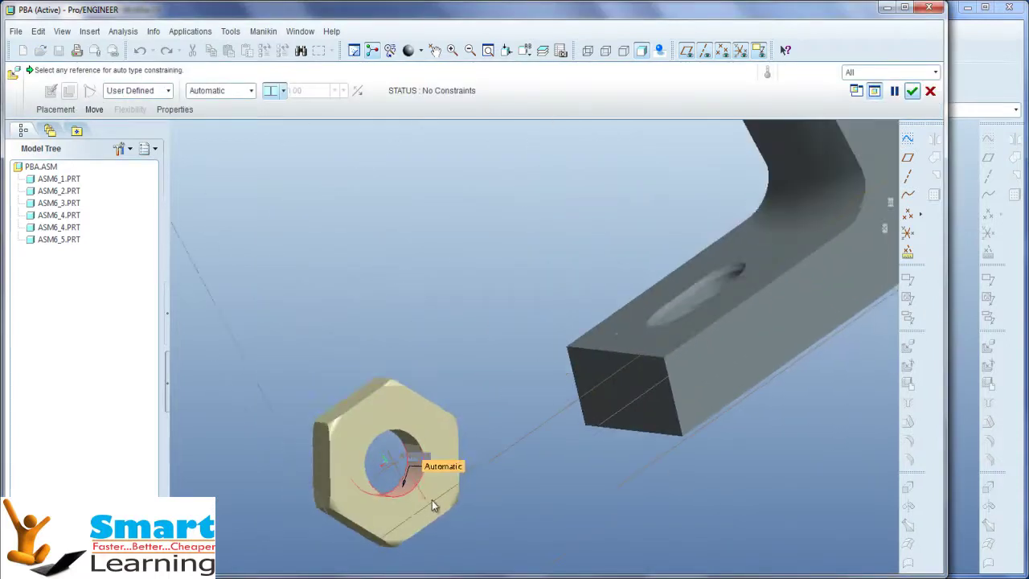
scroll(547, 186, "up", 8)
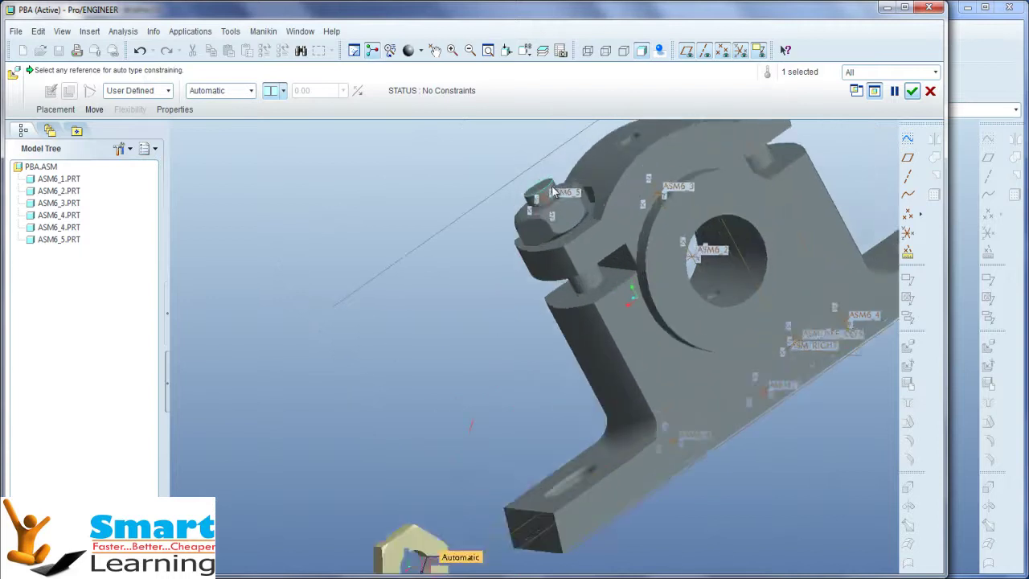
left_click(542, 201)
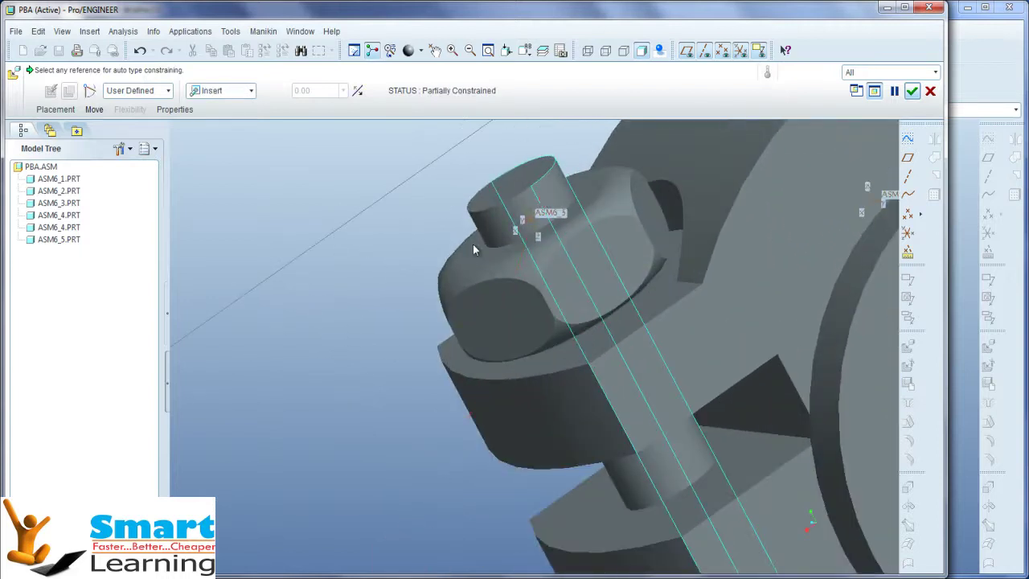
Move the lock nut along the bolt's axis until it sits clear above the first nut
scroll(542, 201, "down", 8)
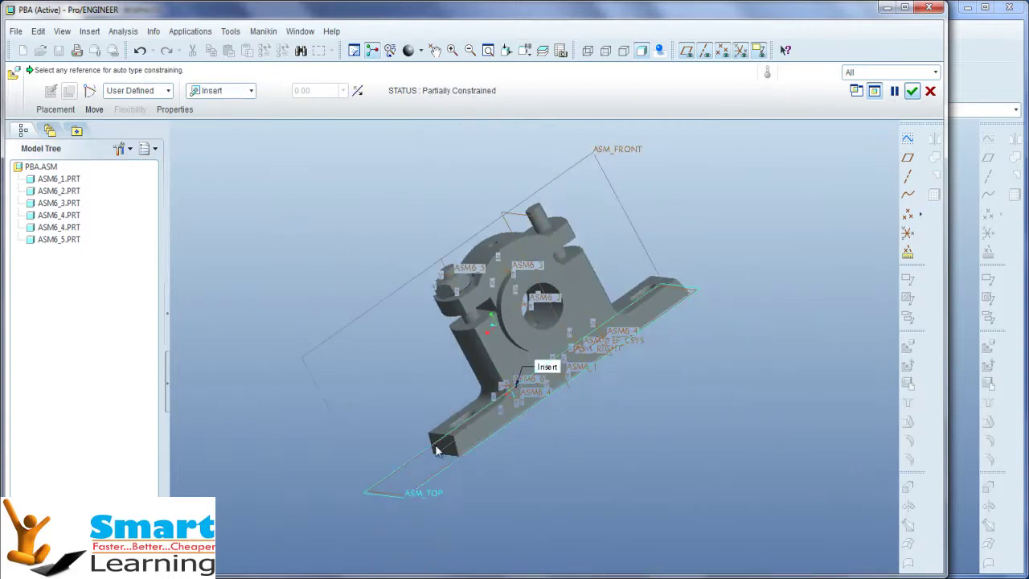
right_click_drag(520, 449, 359, 339, "ctrl+alt")
scroll(441, 248, "up", 8)
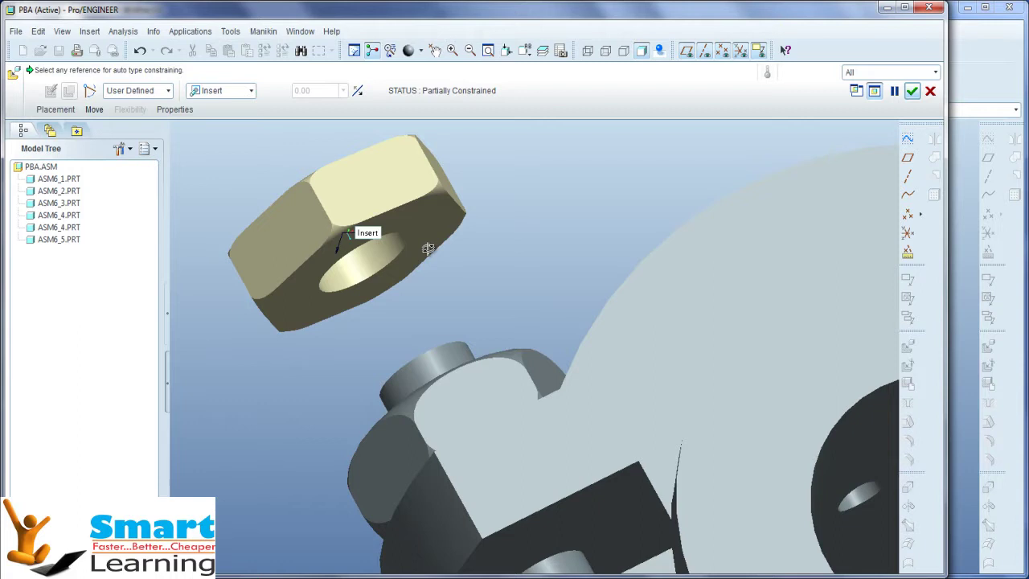
Mate the lock nut's lower face coincident with the top face of the first nut and finish its placement
middle_click_drag(428, 248, 432, 253)
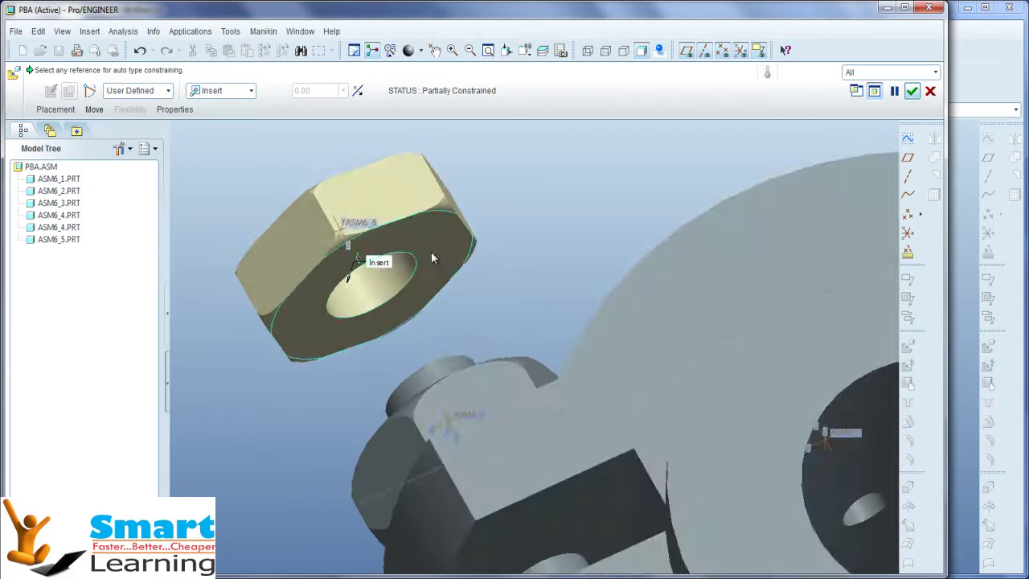
left_click(430, 251)
middle_click_drag(484, 278, 532, 338)
left_click(569, 525)
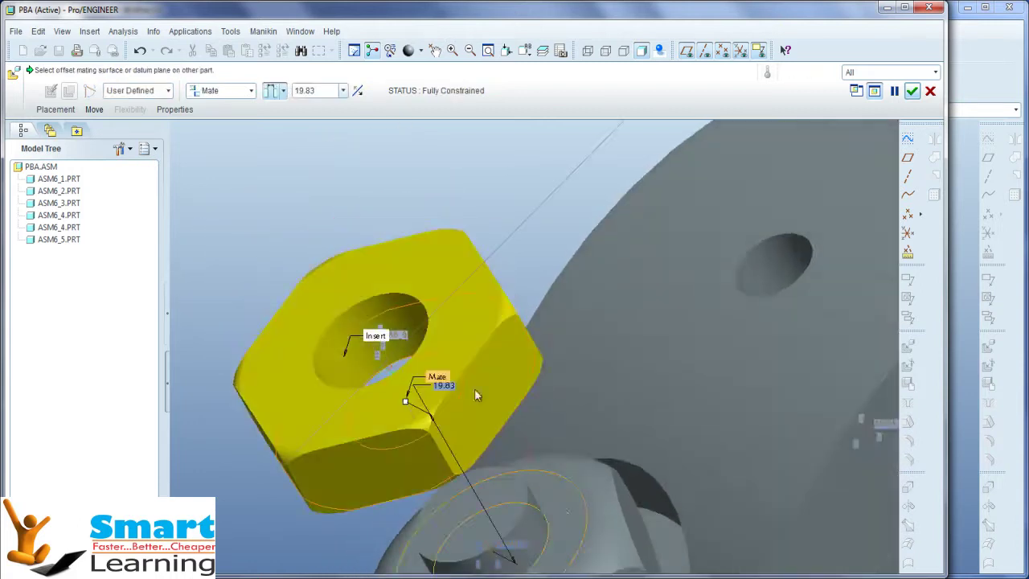
left_click(286, 92)
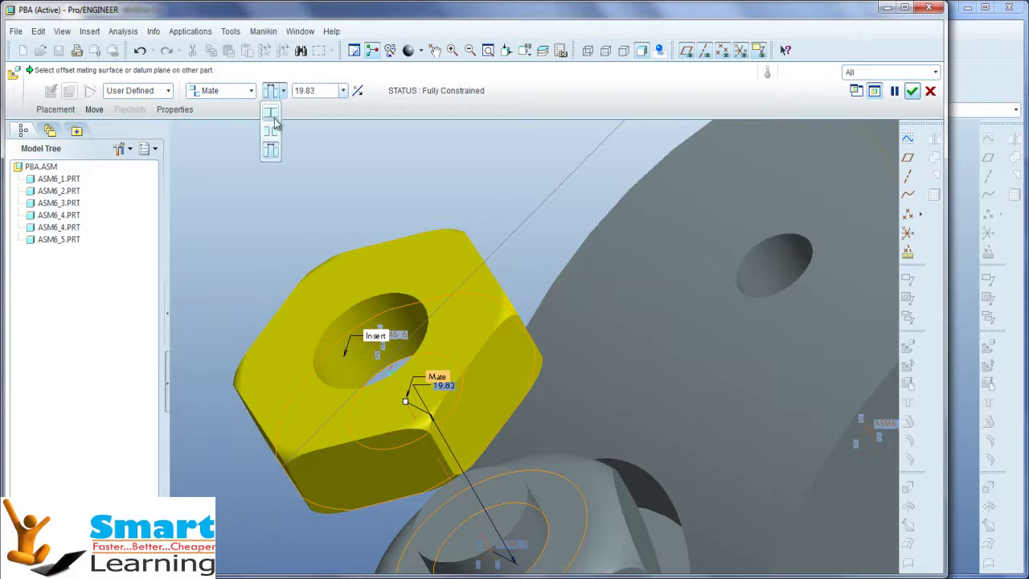
left_click(272, 114)
middle_click_drag(349, 230, 339, 191)
scroll(324, 167, "down", 4)
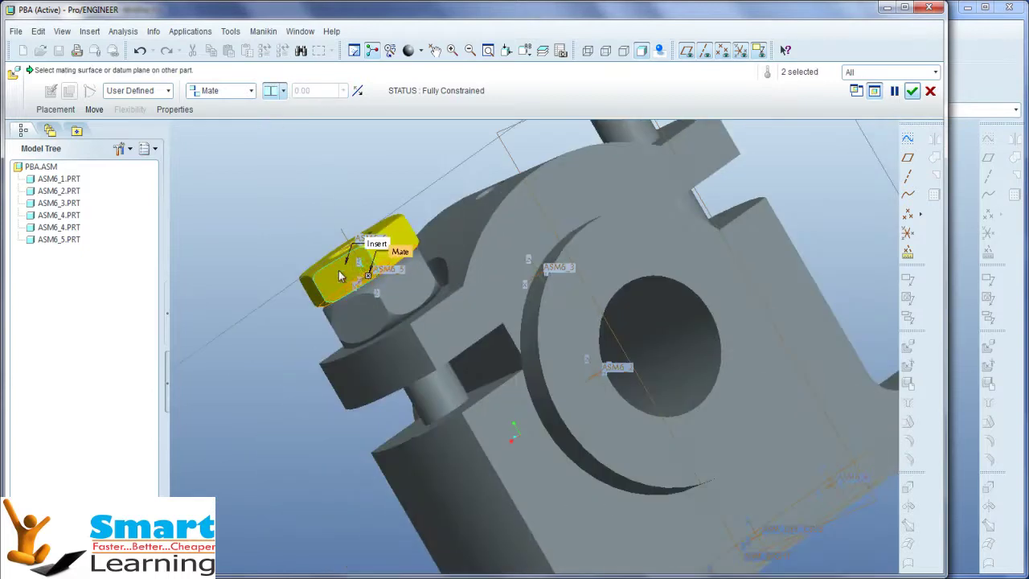
middle_click(312, 236)
Repeat the nut ASM6_5 on the second bolt, varying only the Insert reference and picking that bolt's shank surface
middle_click_drag(316, 245, 370, 269)
scroll(370, 276, "down", 3)
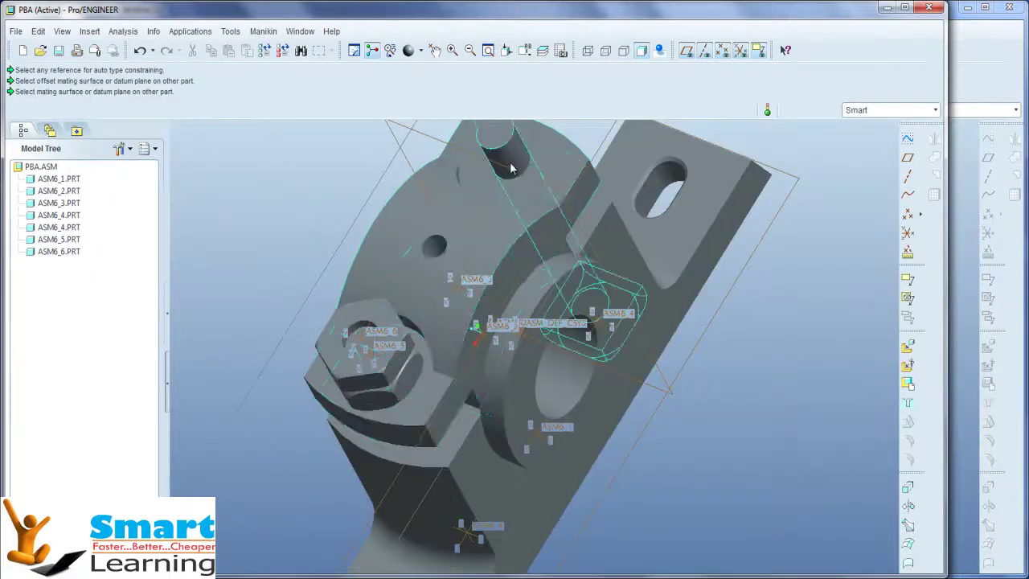
scroll(415, 392, "up", 3)
left_click(396, 376)
right_click(395, 376)
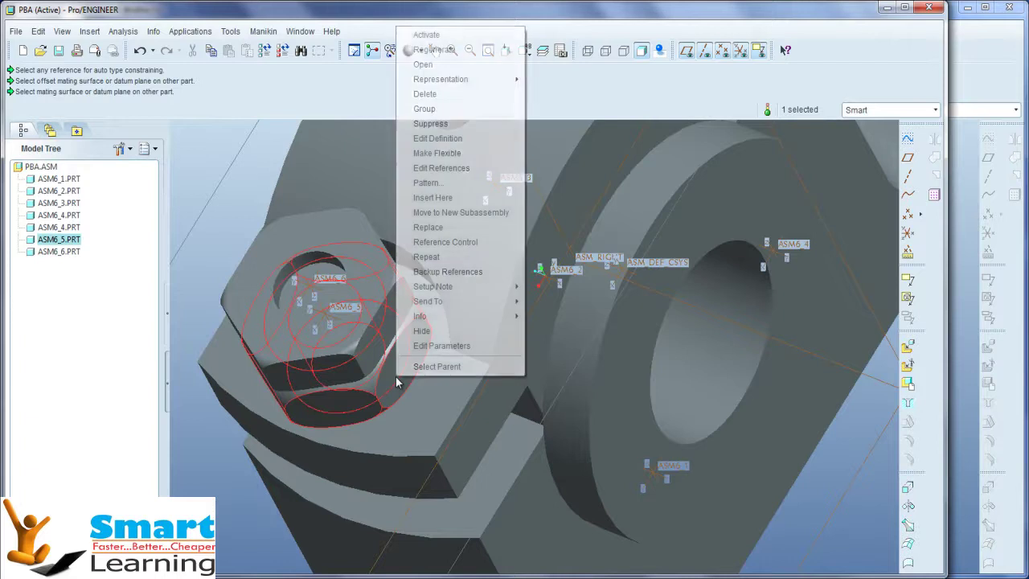
left_click(441, 257)
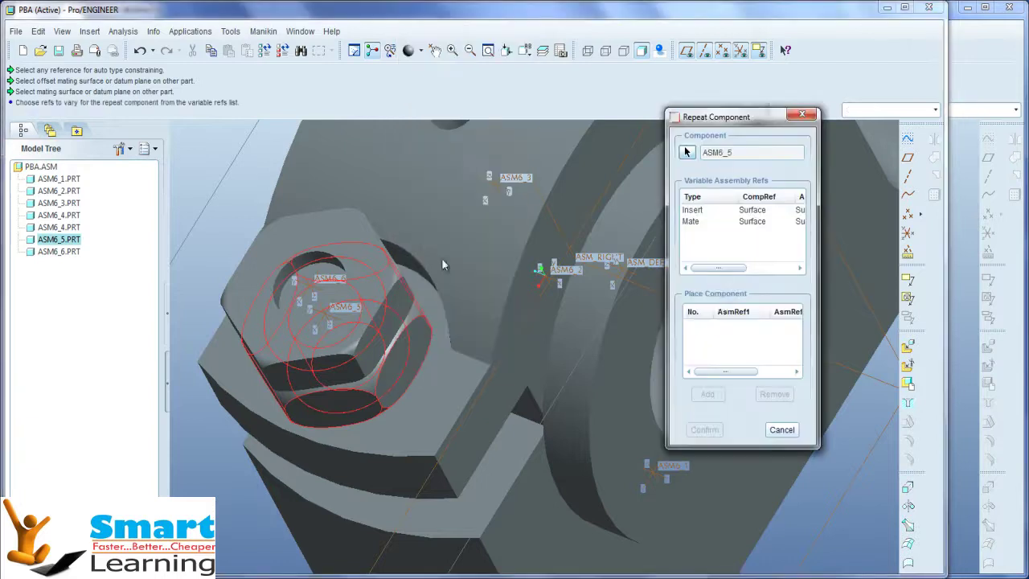
left_click(705, 211)
left_click(709, 398)
scroll(457, 458, "down", 3)
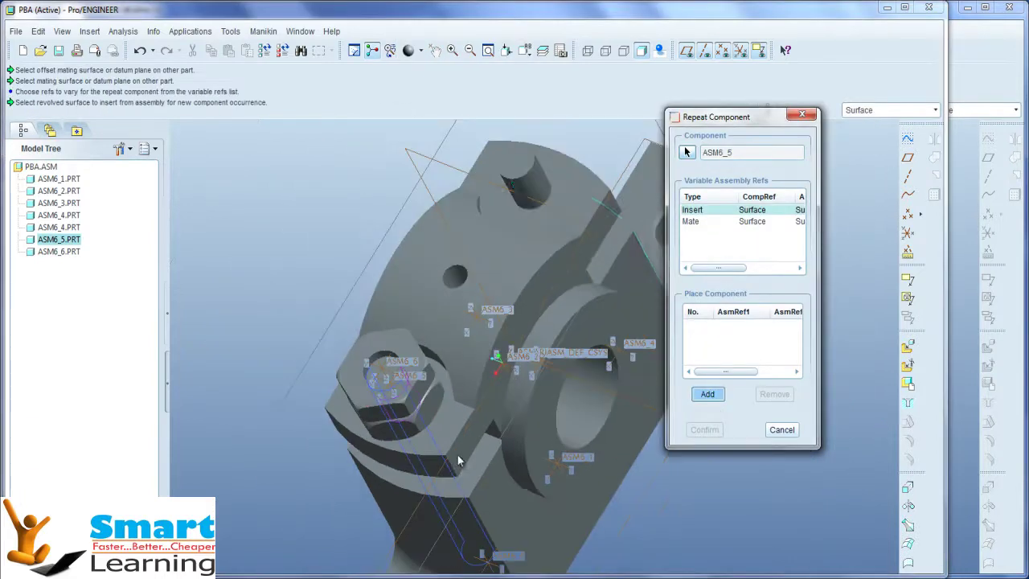
left_click(580, 183)
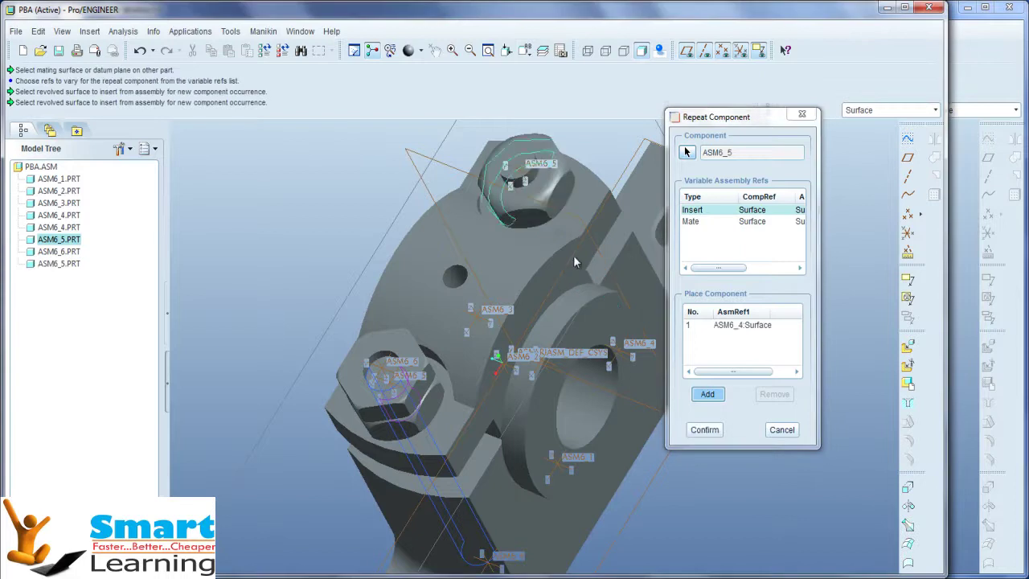
left_click(704, 429)
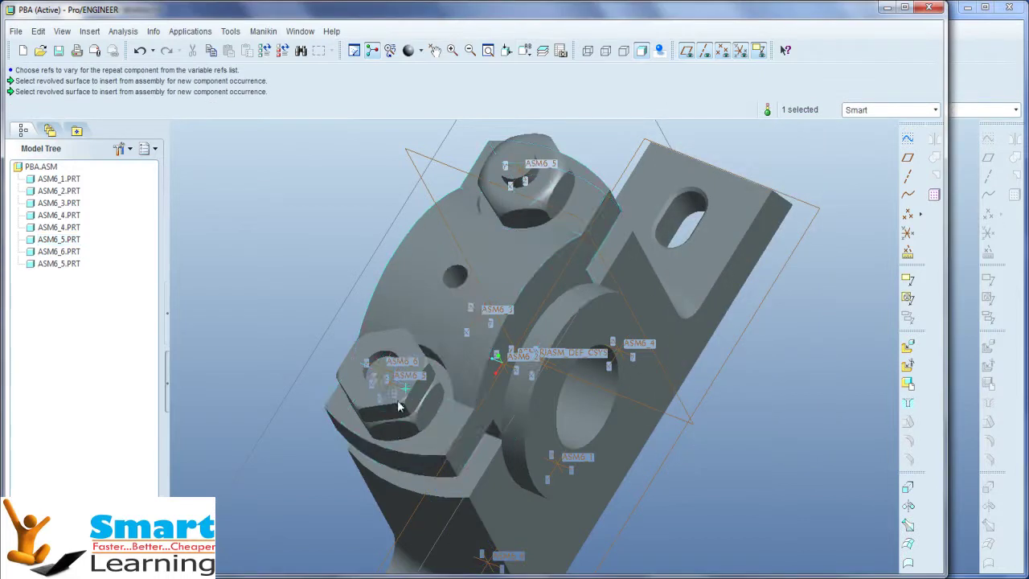
Repeat the lock nut ASM6_6 on the second bolt, varying only the Insert reference and picking that bolt's shank surface
scroll(366, 410, "down", 3)
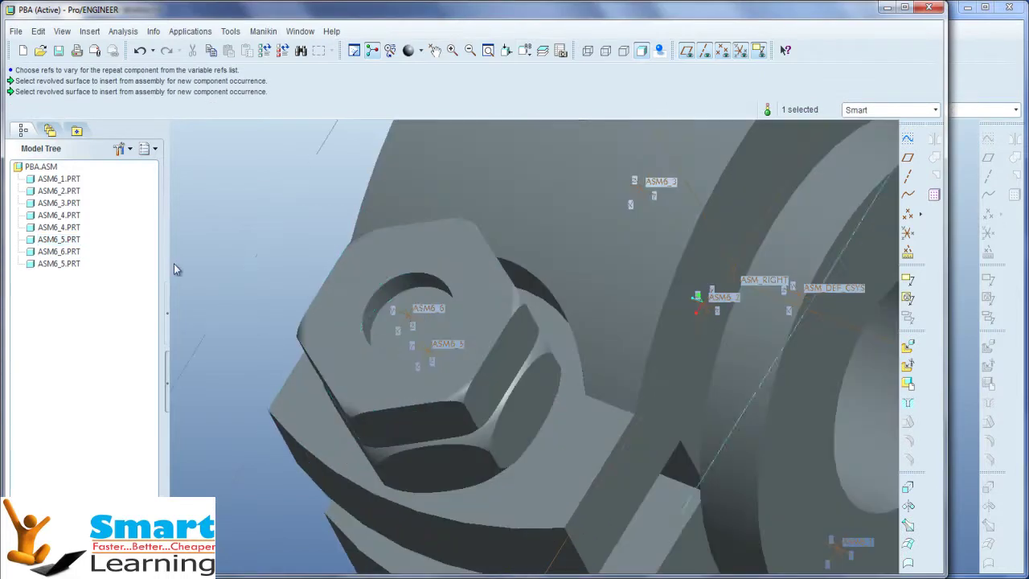
left_click(318, 315)
right_click(318, 315)
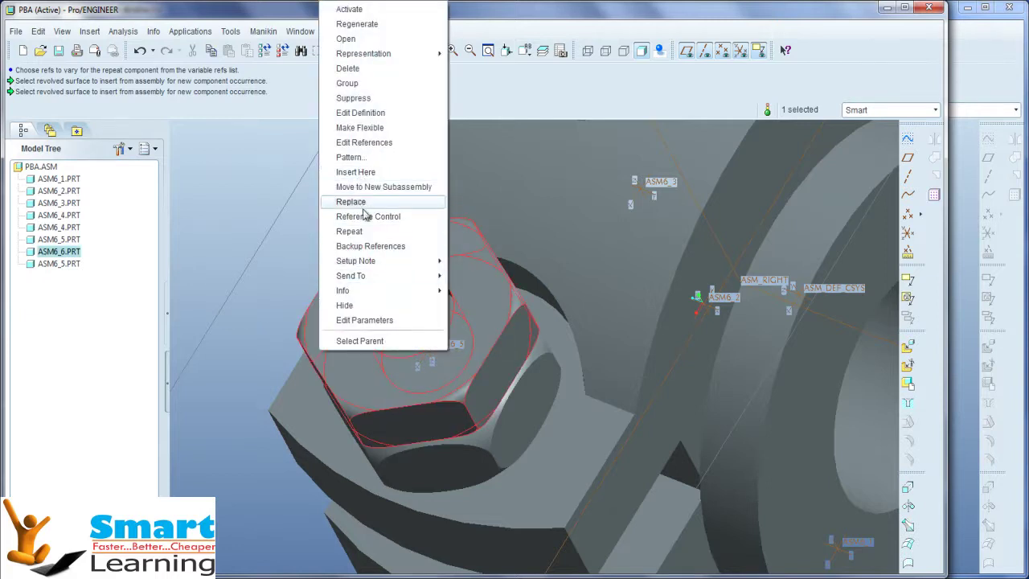
left_click(359, 233)
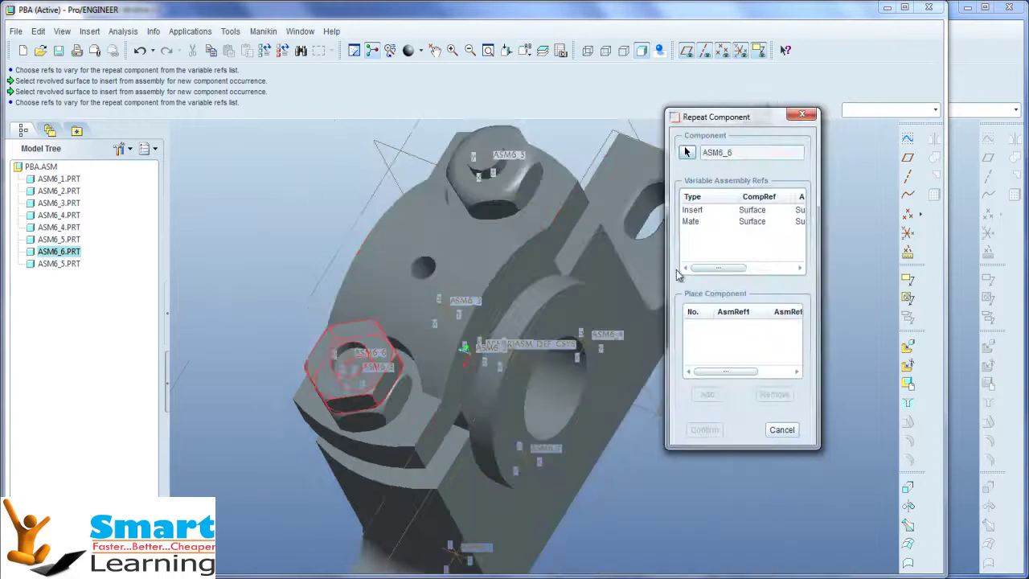
left_click(693, 211)
left_click(706, 394)
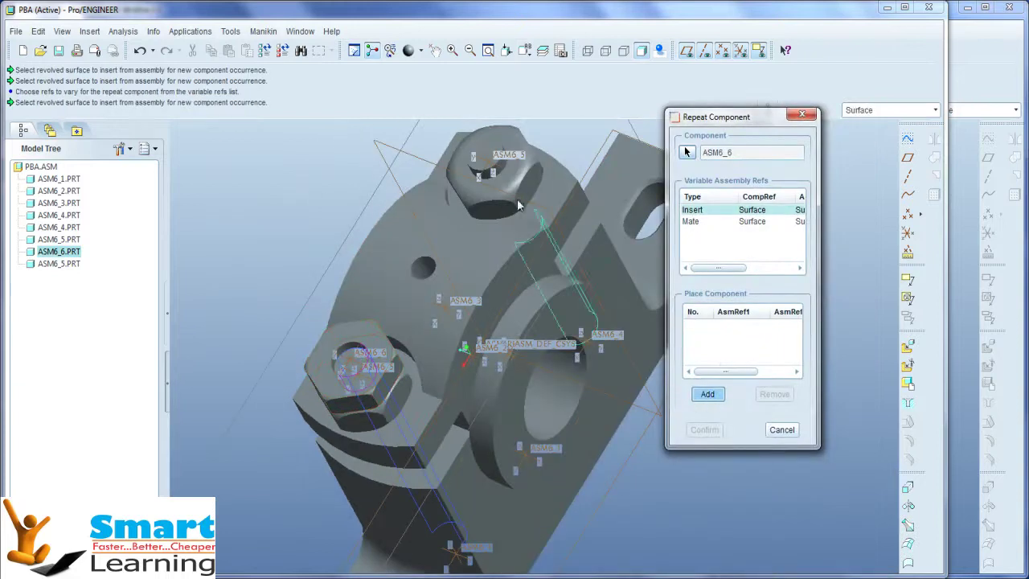
scroll(492, 169, "down", 3)
left_click(494, 165)
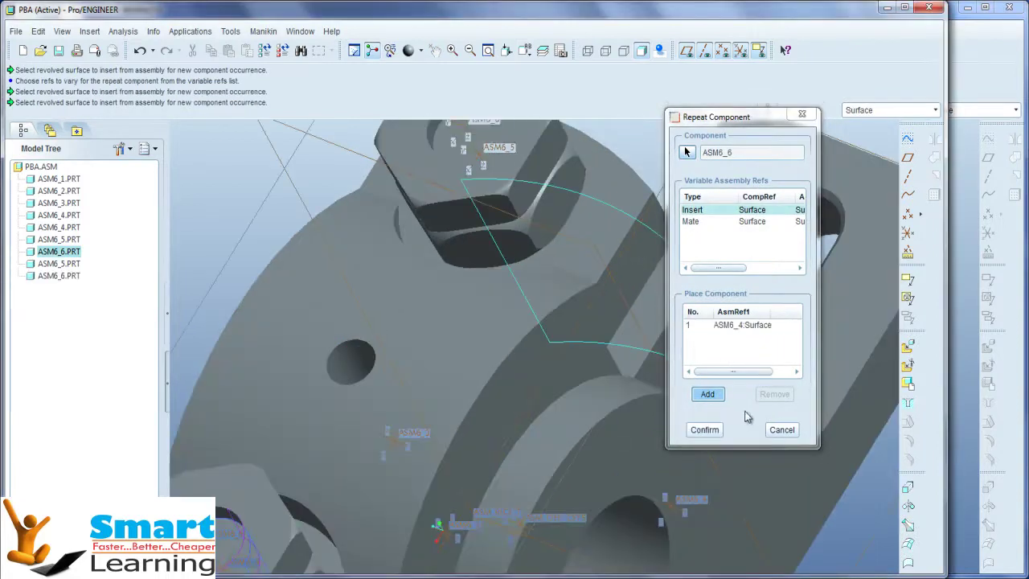
left_click(705, 429)
Explode the finished bearing assembly and orient it so that all separated components can be seen
scroll(643, 248, "up", 3)
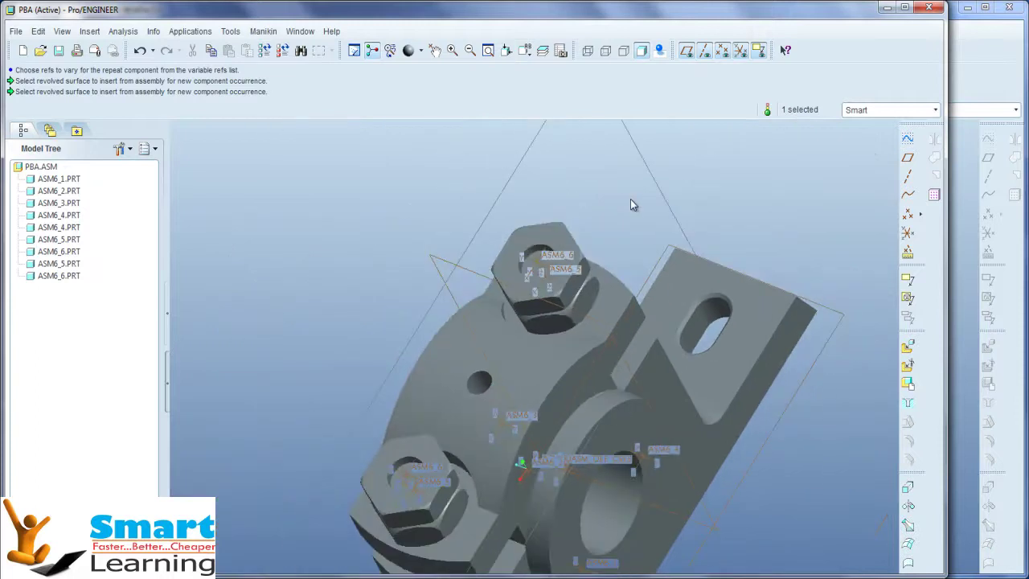
scroll(630, 198, "up", 2)
middle_click_drag(630, 198, 432, 185)
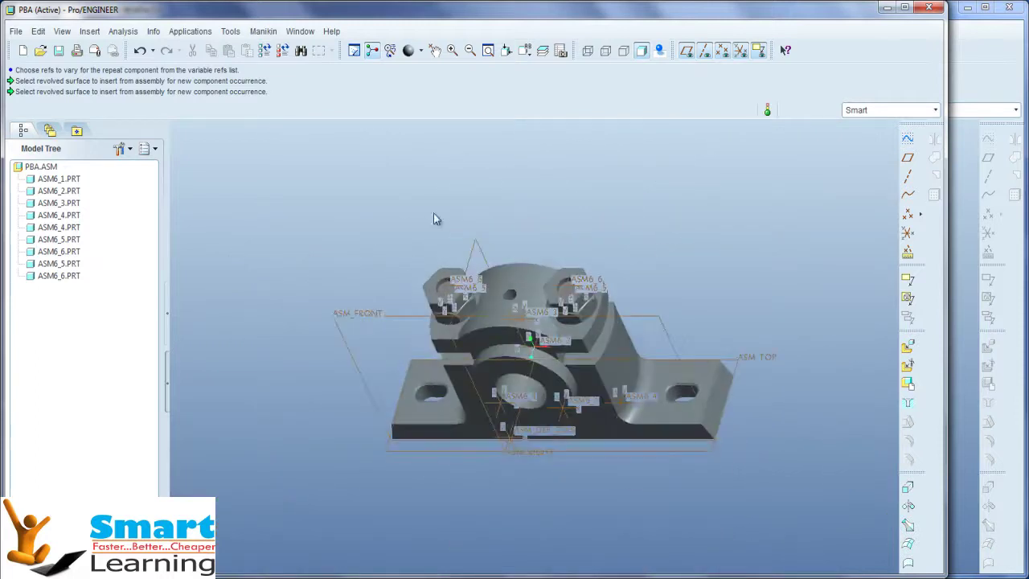
left_click(62, 32)
mouse_move(101, 163)
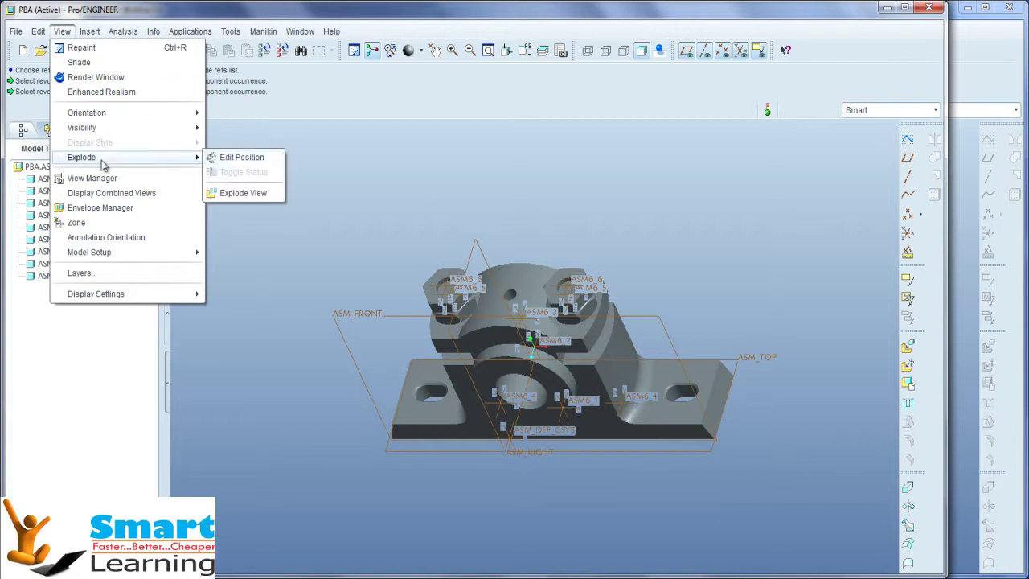
left_click(231, 193)
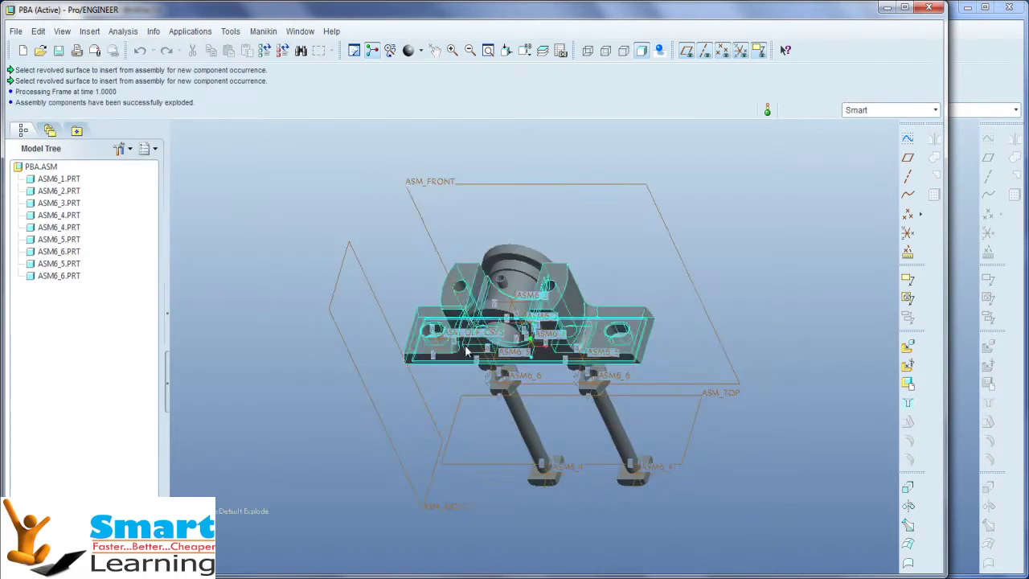
scroll(500, 347, "down", 3)
mouse_move(538, 346)
middle_mouse_down()
mouse_move(549, 329)
mouse_move(527, 323)
mouse_move(553, 280)
mouse_move(551, 338)
middle_mouse_up()
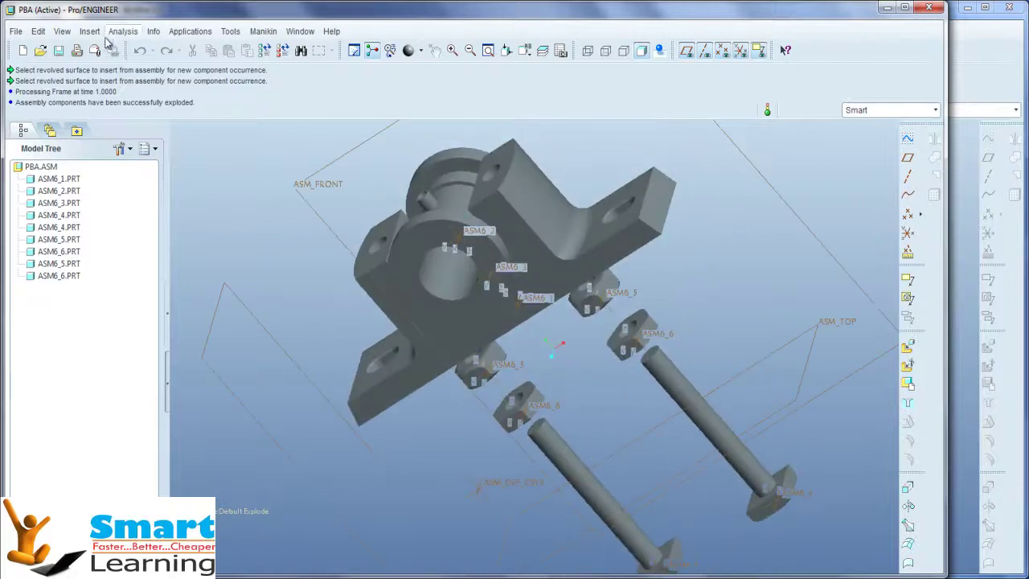
Start editing the exploded positions and move the nearer bolt ASM6_4 a little farther away from its lock nut
left_click(67, 33)
mouse_move(102, 159)
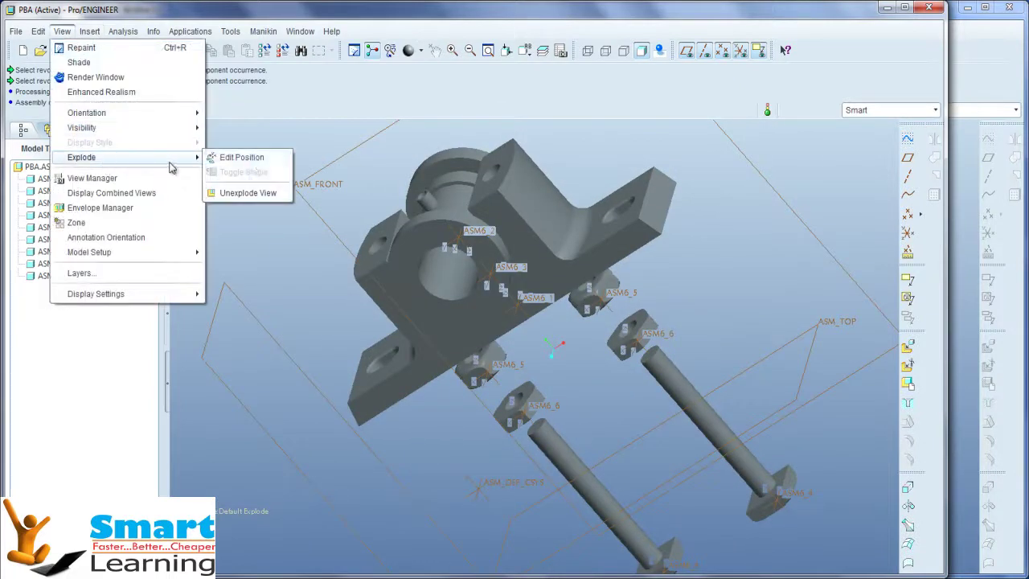
left_click(256, 158)
left_click(552, 448)
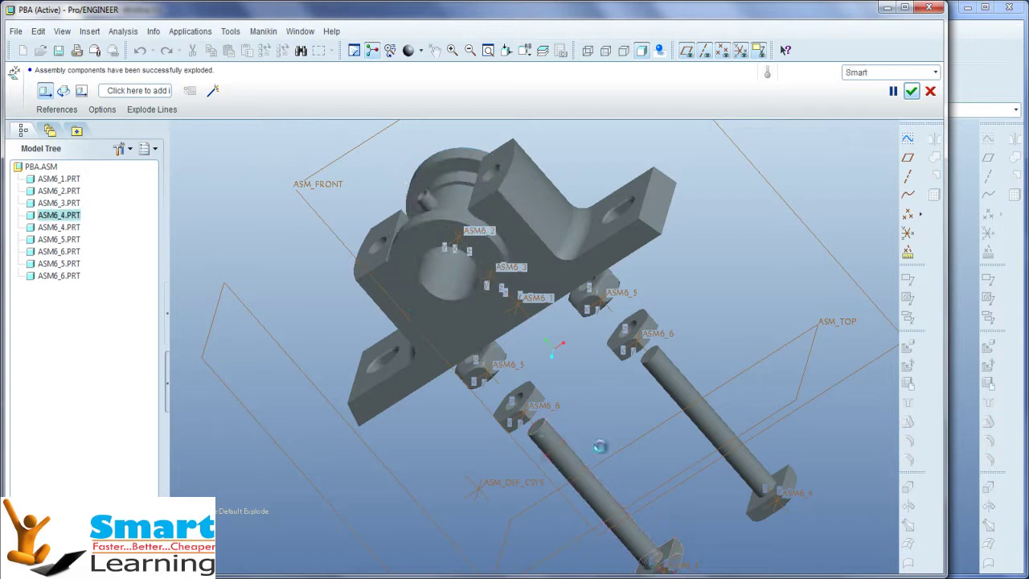
left_click(695, 408)
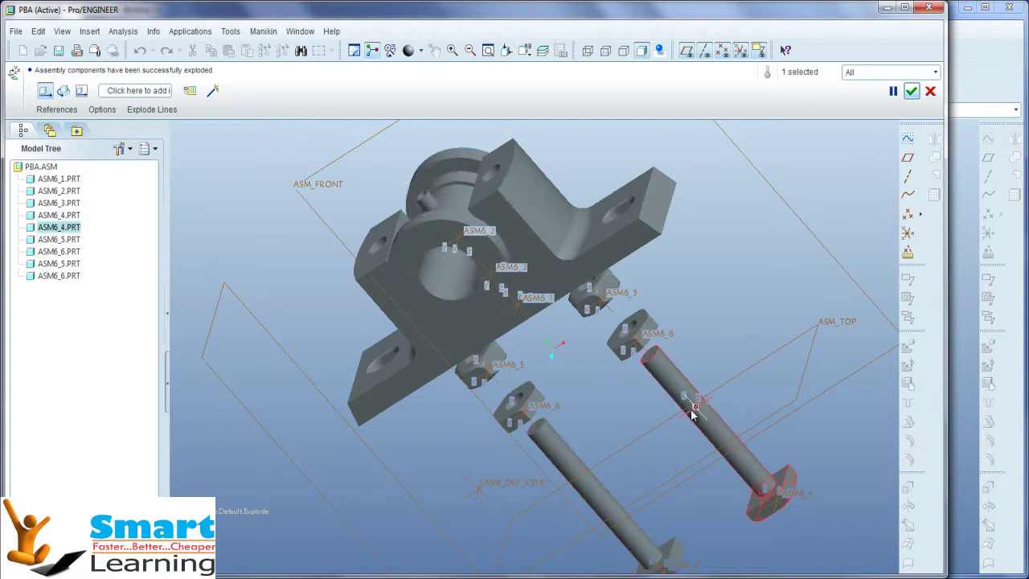
left_click(574, 465)
left_click_drag(568, 462, 369, 233)
left_click_drag(437, 372, 601, 492)
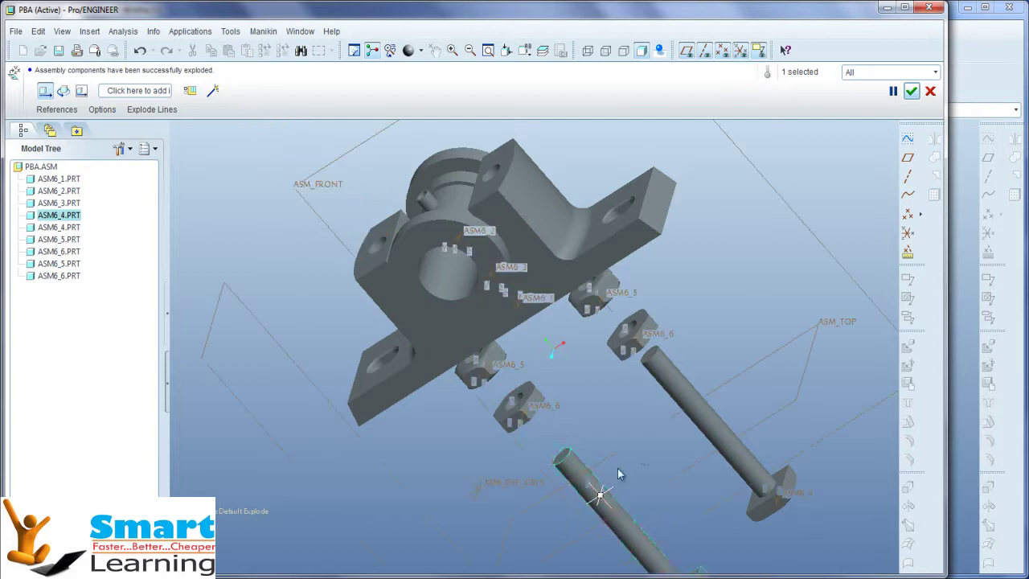
Spread the bush, casting and cap apart in the exploded view, with the bush and cap clear above the lowered casting
left_click(445, 321)
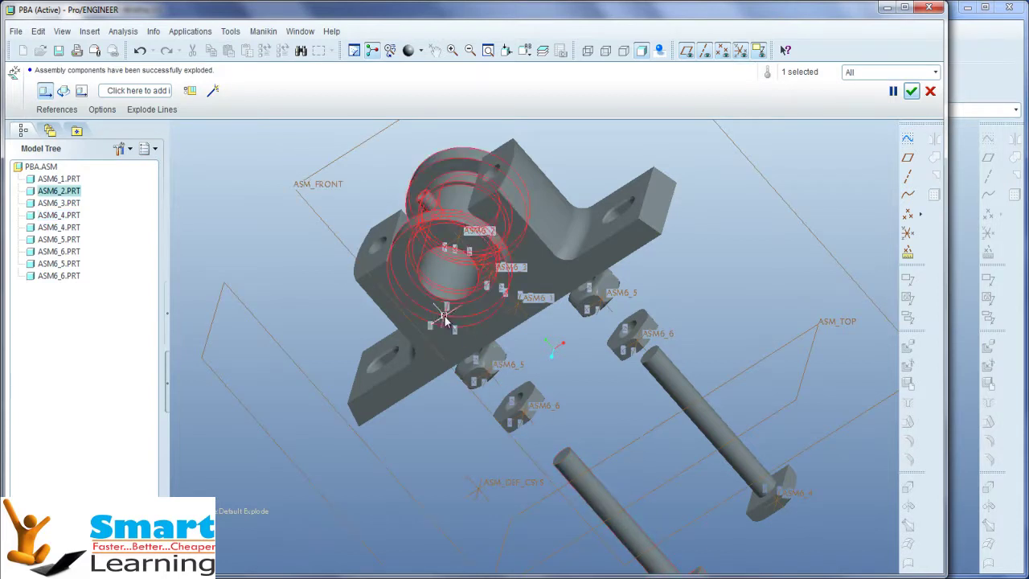
left_click_drag(444, 320, 311, 157)
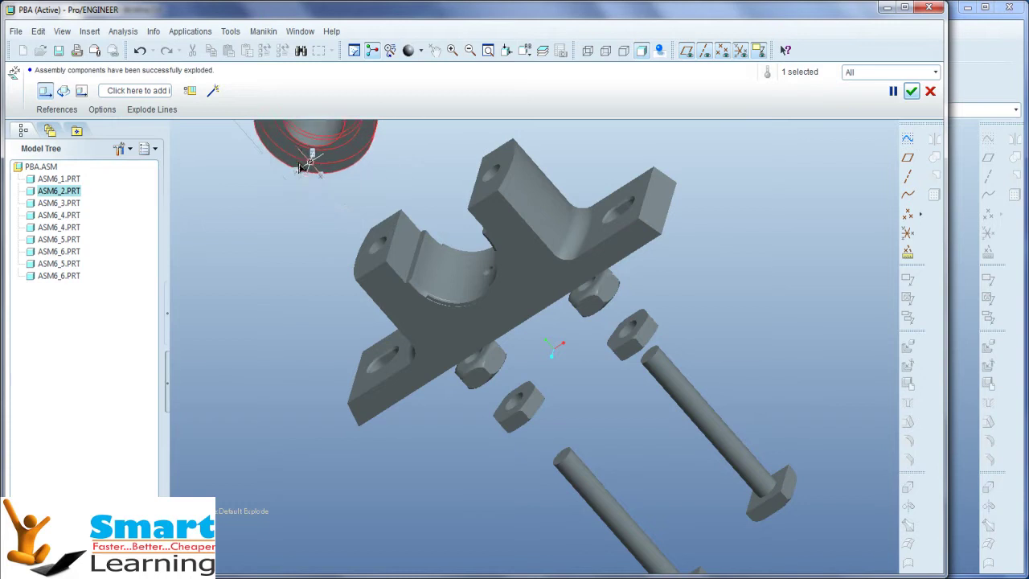
left_click(416, 315)
left_click_drag(417, 316, 362, 499)
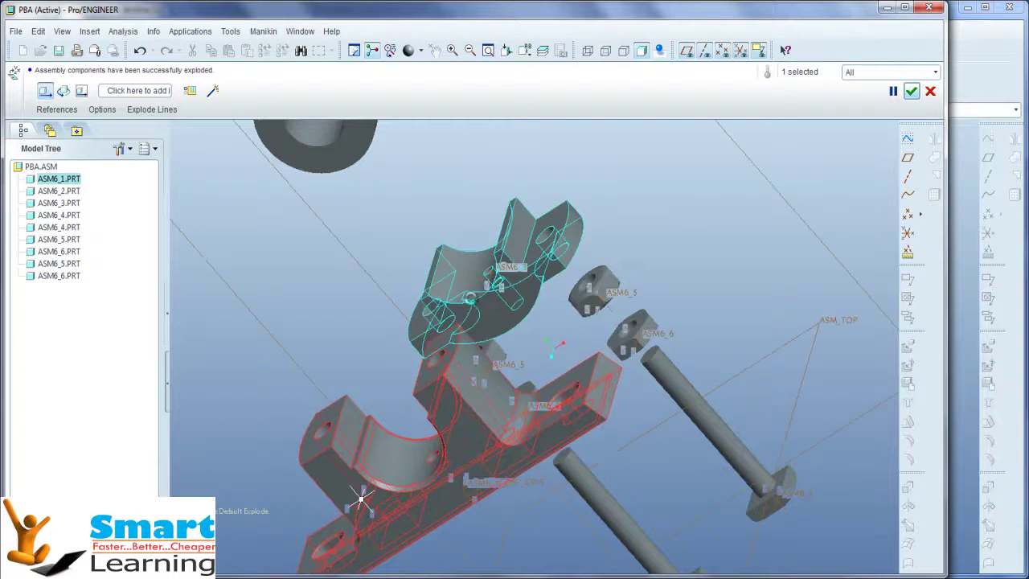
left_click(478, 309)
left_click_drag(478, 309, 416, 249)
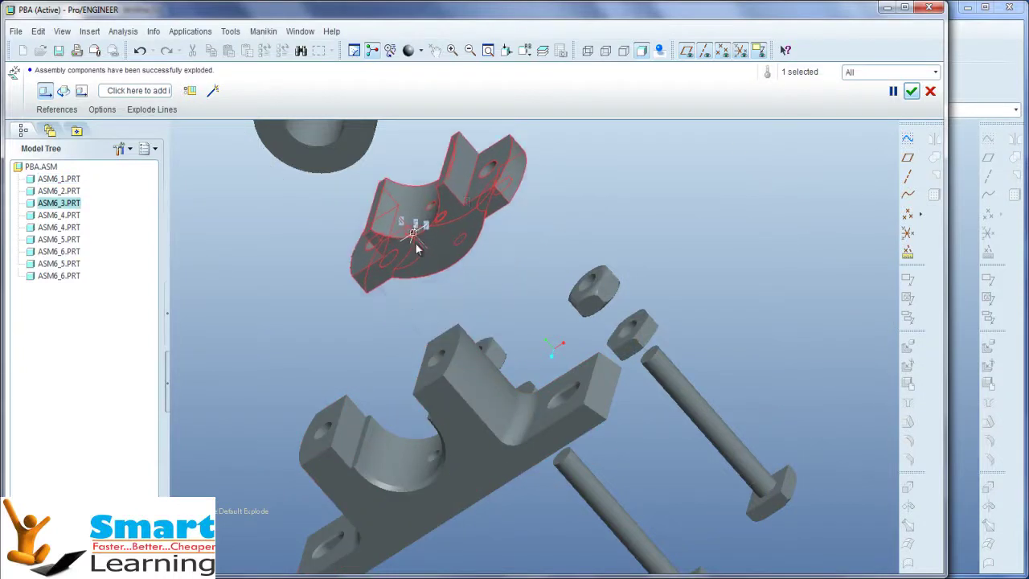
Move the nut ASM6_5 and lock nut ASM6_6 clear of the nearby bolt and casting, and finish editing the exploded positions
left_click(611, 300)
left_click_drag(595, 299, 681, 245)
left_click(655, 337)
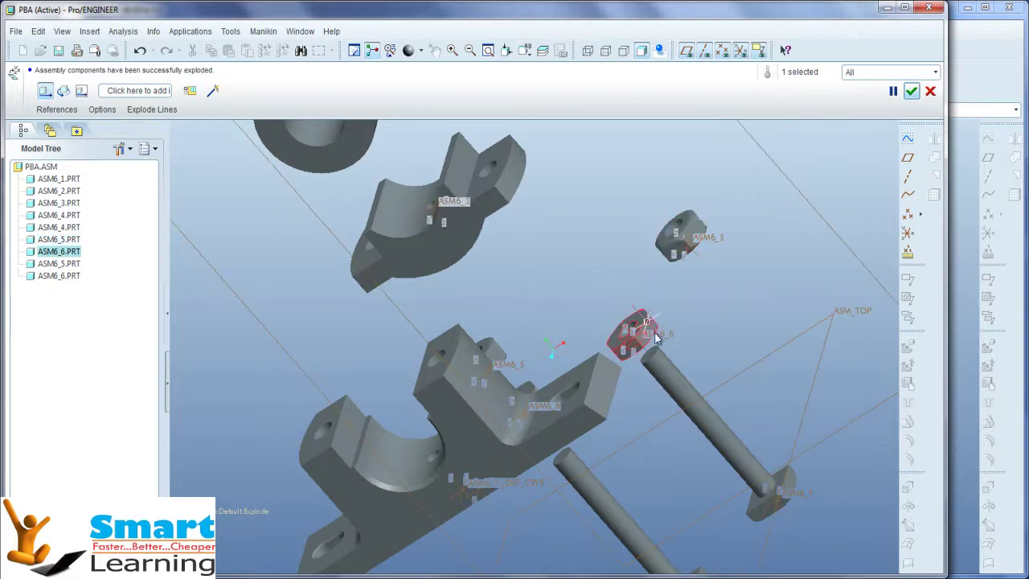
left_click_drag(652, 323, 599, 275)
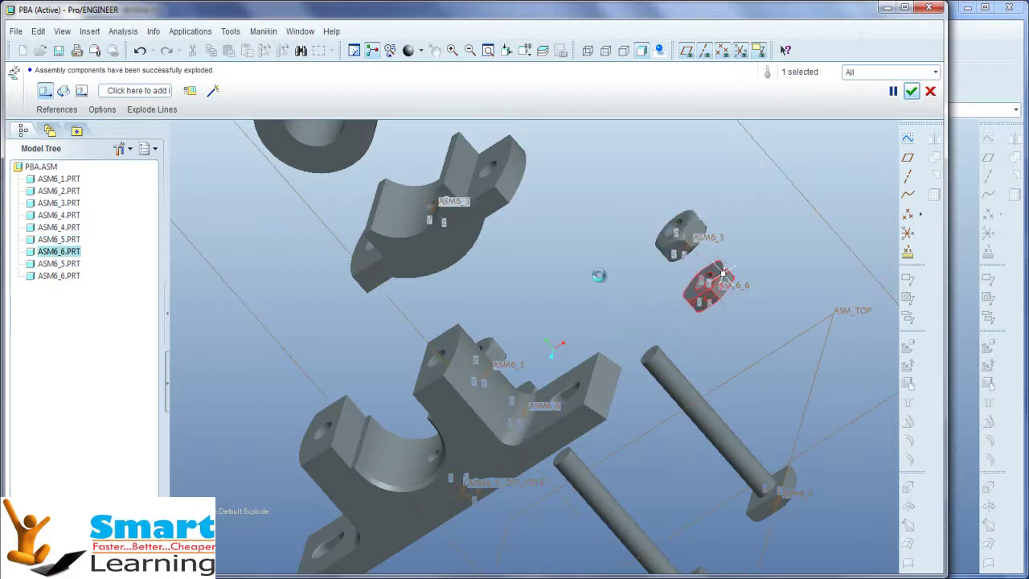
middle_click_drag(573, 276, 645, 253)
middle_click(468, 297)
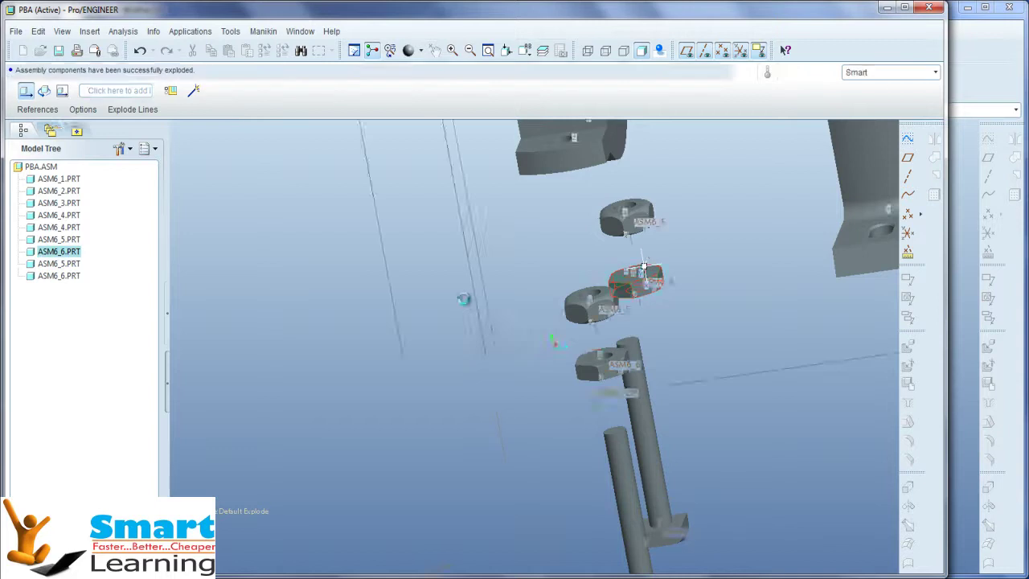
scroll(438, 295, "up", 3)
mouse_move(374, 337)
middle_mouse_down()
mouse_move(470, 313)
mouse_move(492, 297)
mouse_move(474, 306)
mouse_move(372, 294)
mouse_move(451, 276)
mouse_move(446, 284)
middle_mouse_up()
scroll(445, 284, "down", 3)
middle_click_drag(418, 326, 417, 308)
scroll(417, 310, "up", 2)
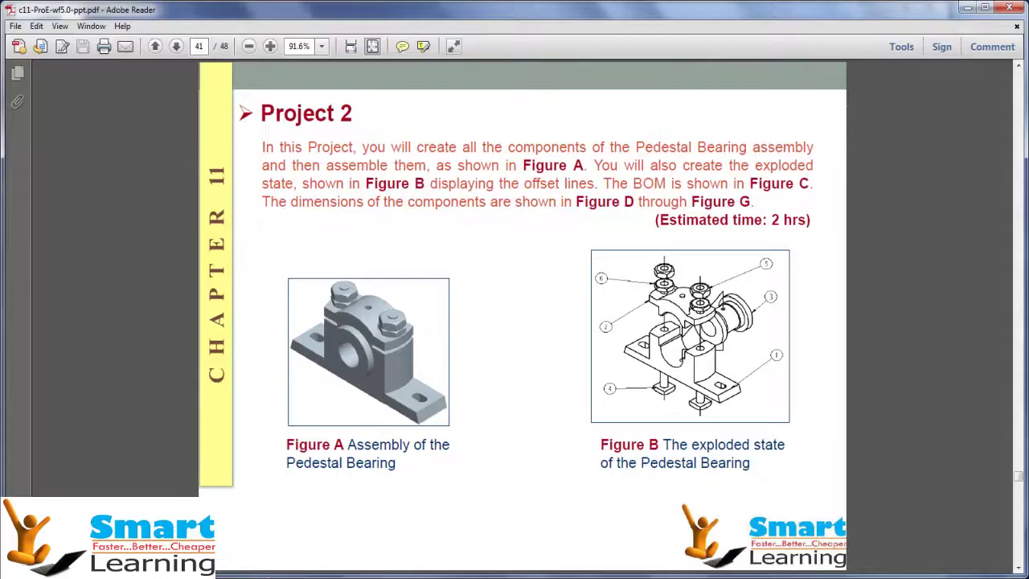
Switch to c11-ProE-wf5.0-ppt.pdf in Adobe Reader and review the Project 2 pages from 41 through 48, covering drawings, assembly steps and offset lines
scroll(591, 356, "down", 1)
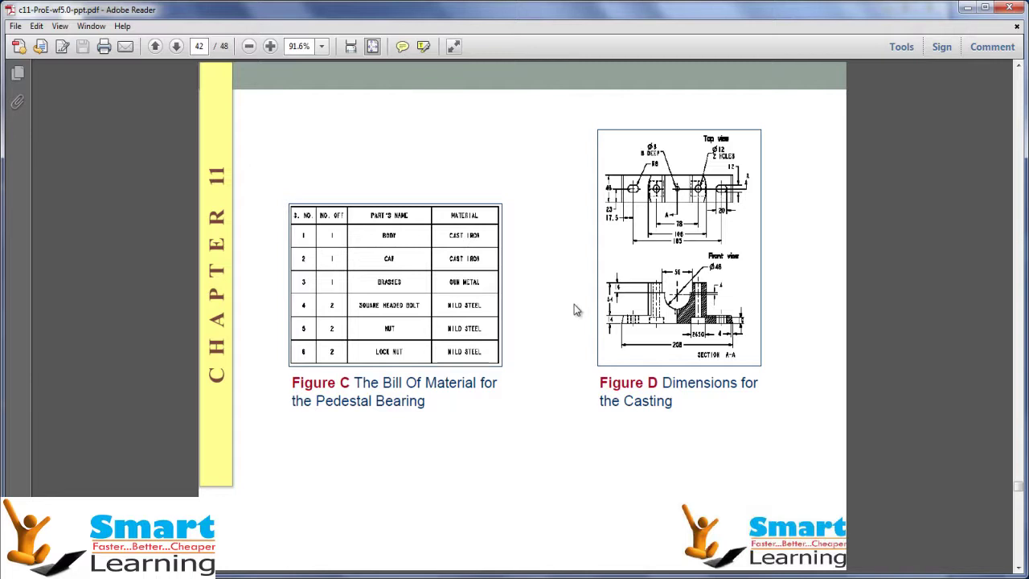
key("Right")
key("Right")
key("Right")
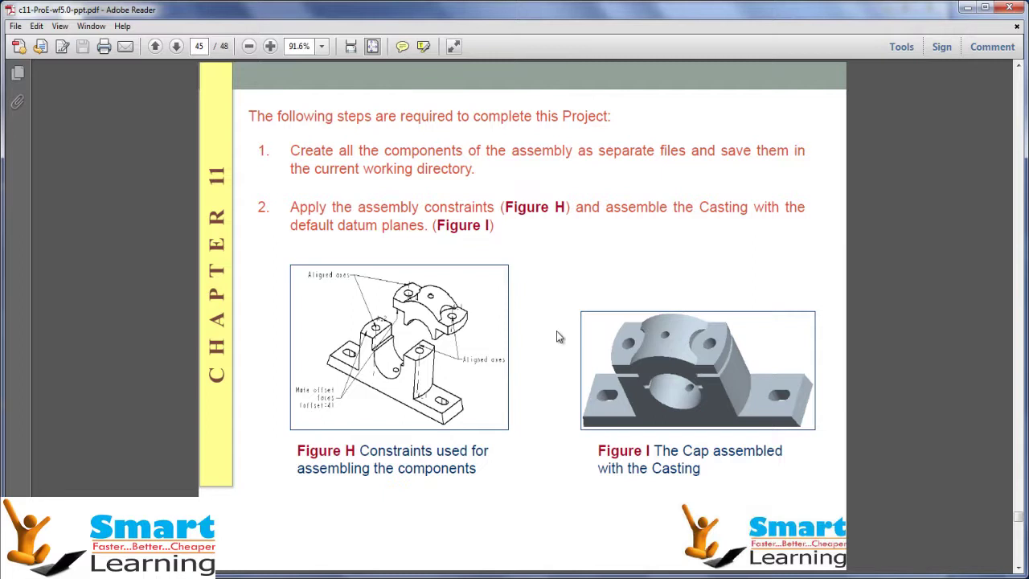
key("Right")
key("Right")
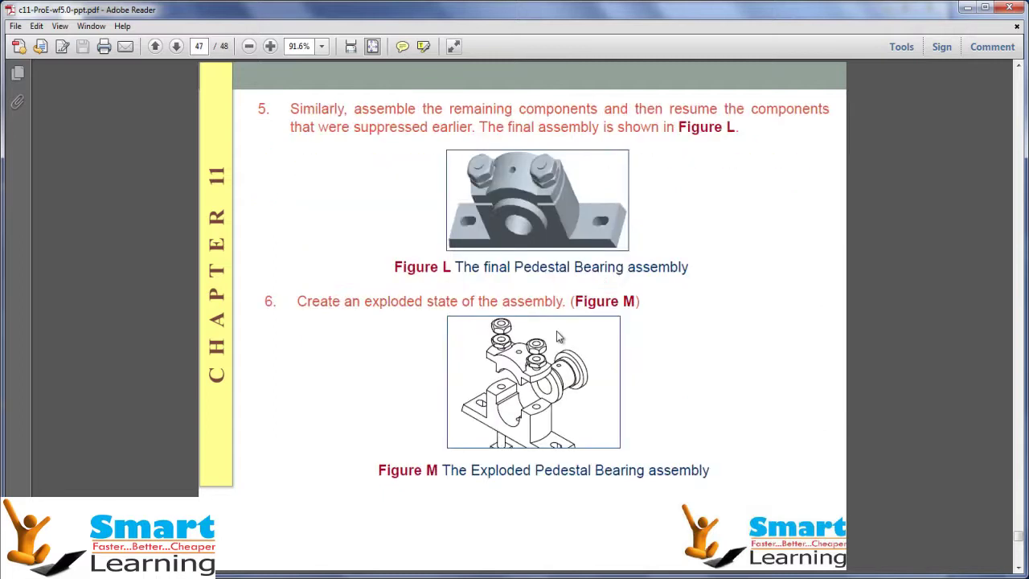
key("Right")
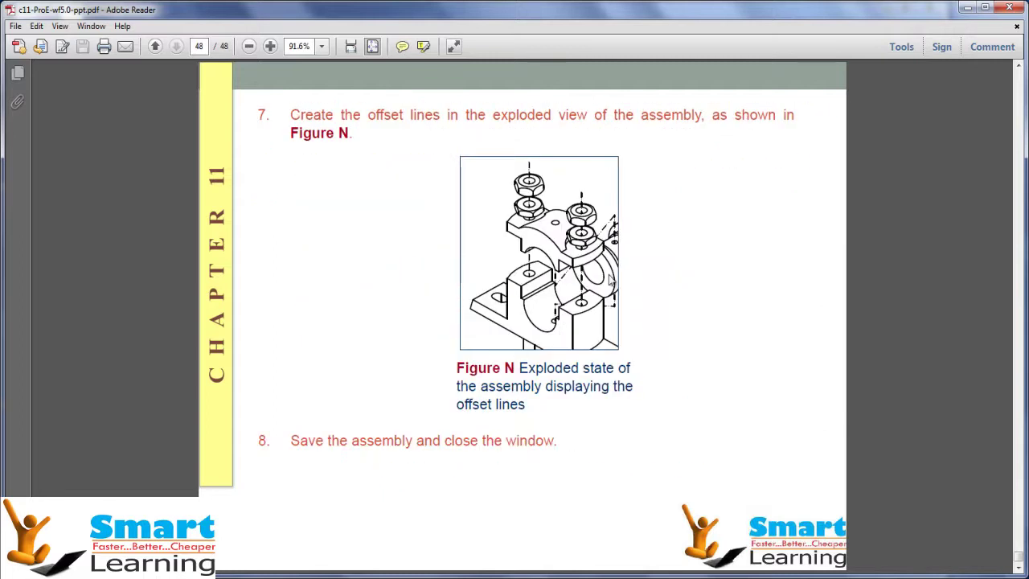